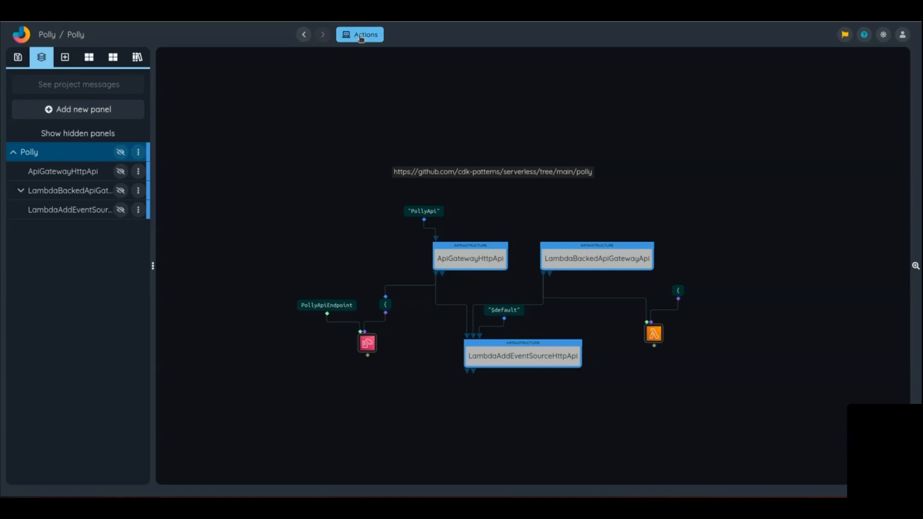
Step: Compile the Polly project to a deployment package and download the compiled archive
{"action": "left_click", "coordinate": [372, 37]}
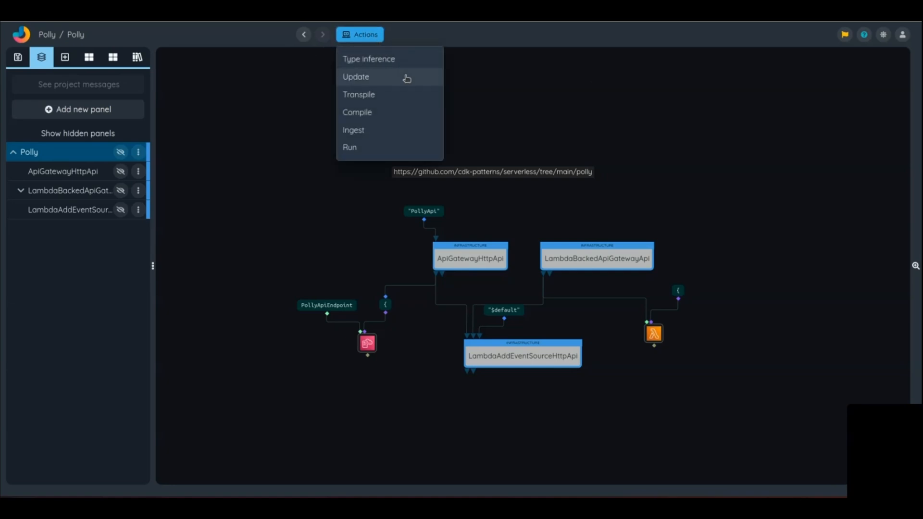
{"action": "left_click", "coordinate": [386, 116]}
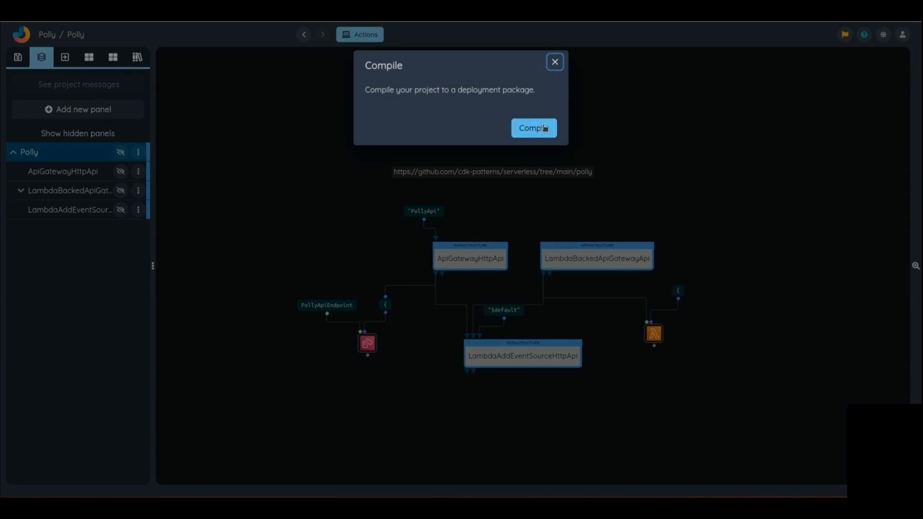
{"action": "left_click", "coordinate": [545, 128]}
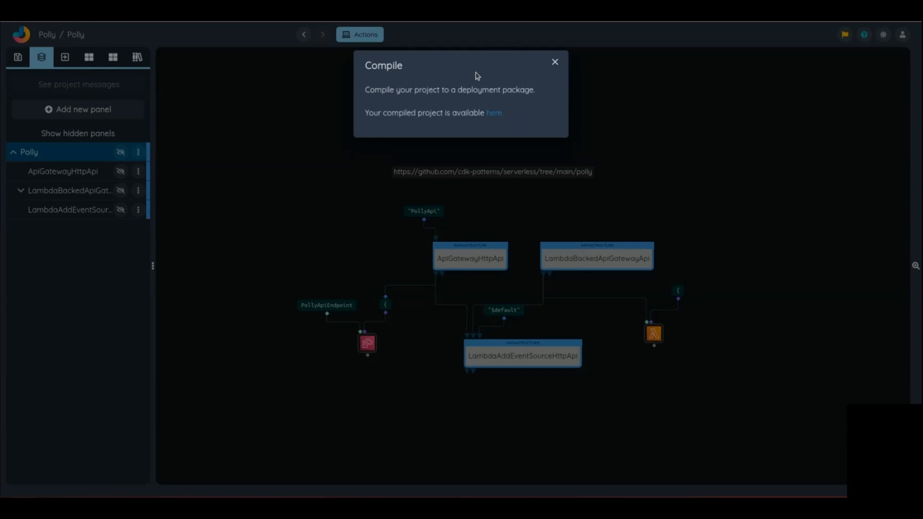
{"action": "left_click", "coordinate": [495, 114]}
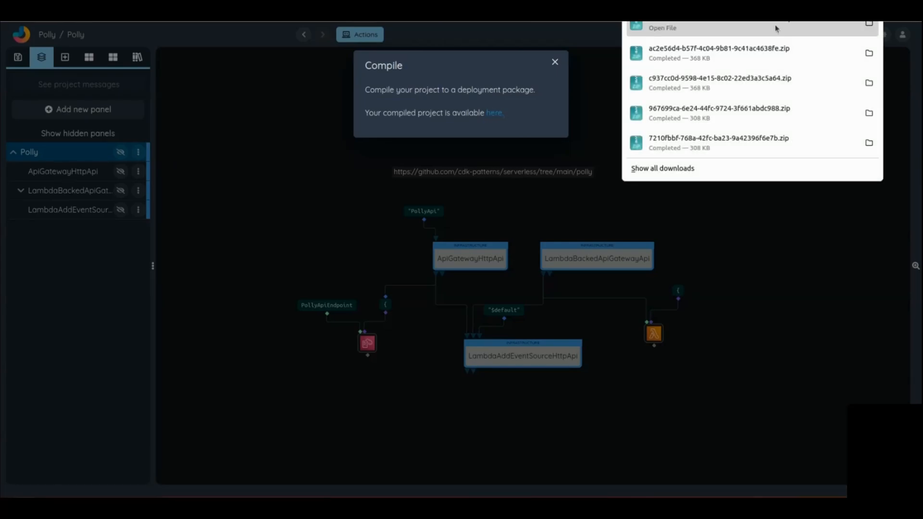
Step: Open the downloaded deployment archive, check its folder contents, and extract all files to Downloads with the directory structure kept
{"action": "left_click", "coordinate": [765, 27]}
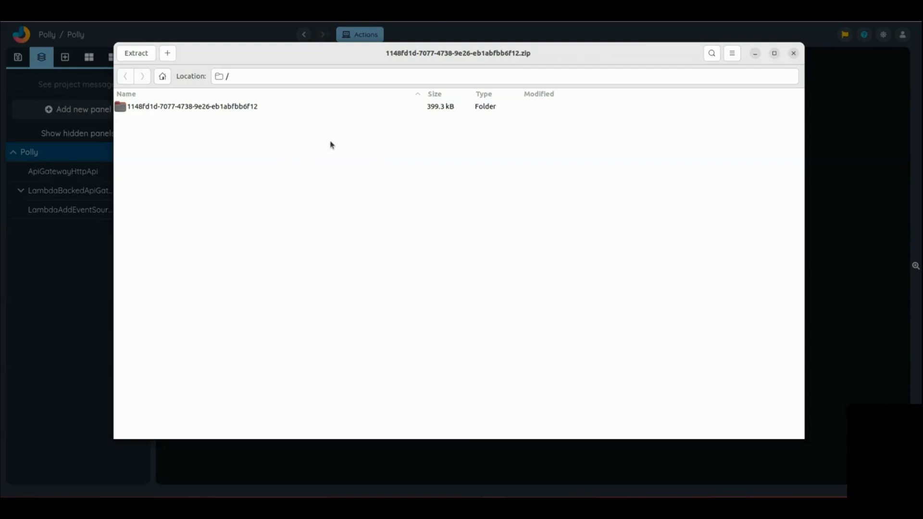
{"action": "double_click", "coordinate": [222, 107]}
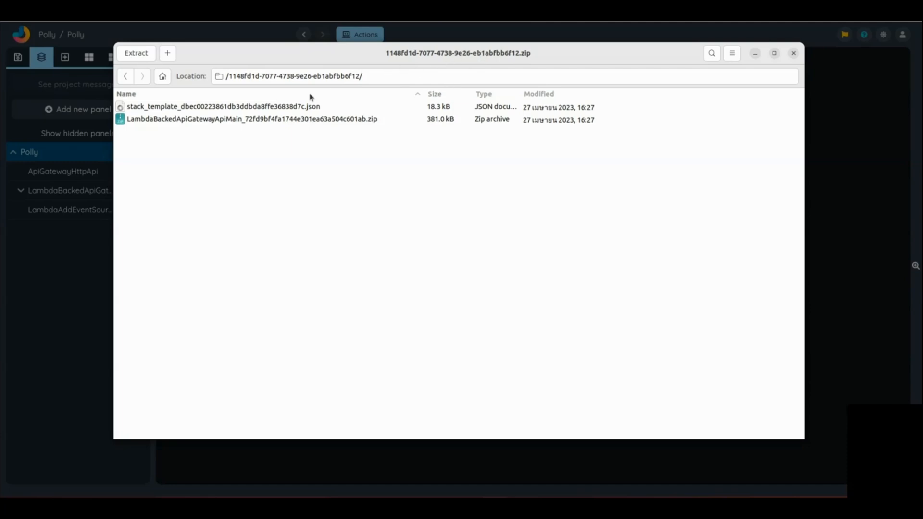
{"action": "left_click", "coordinate": [296, 120]}
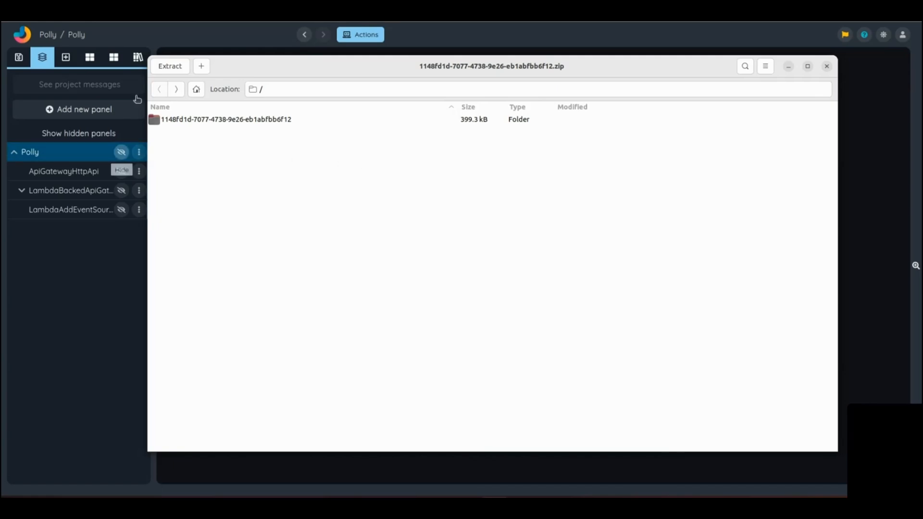
{"action": "left_click", "coordinate": [171, 67]}
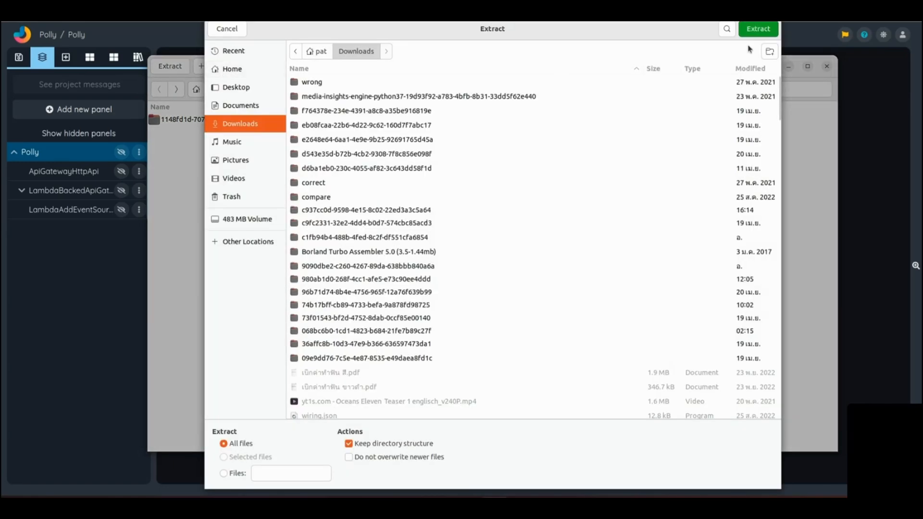
{"action": "left_click", "coordinate": [754, 33]}
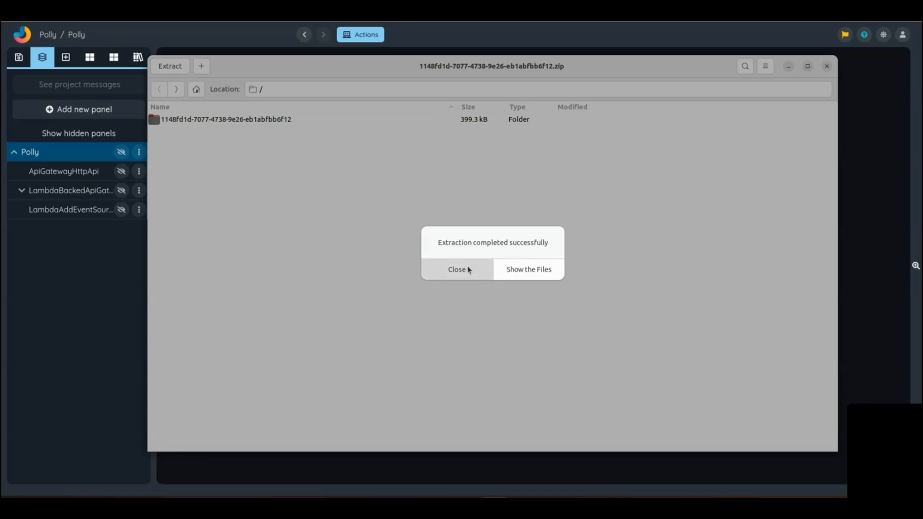
{"action": "left_click", "coordinate": [467, 268]}
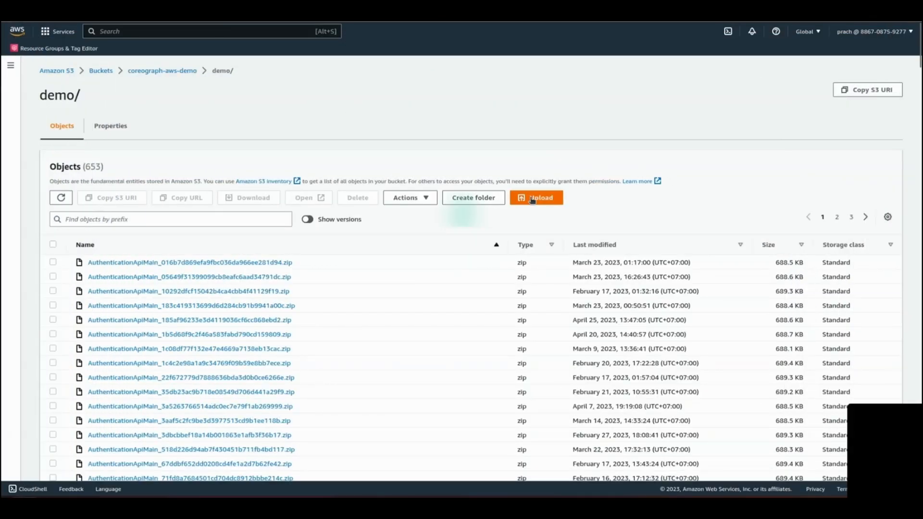
Step: In the Amazon S3 console, upload the extracted Lambda zip and stack template JSON to the demo/ folder of coreograph-aws-demo
{"action": "left_click", "coordinate": [536, 198]}
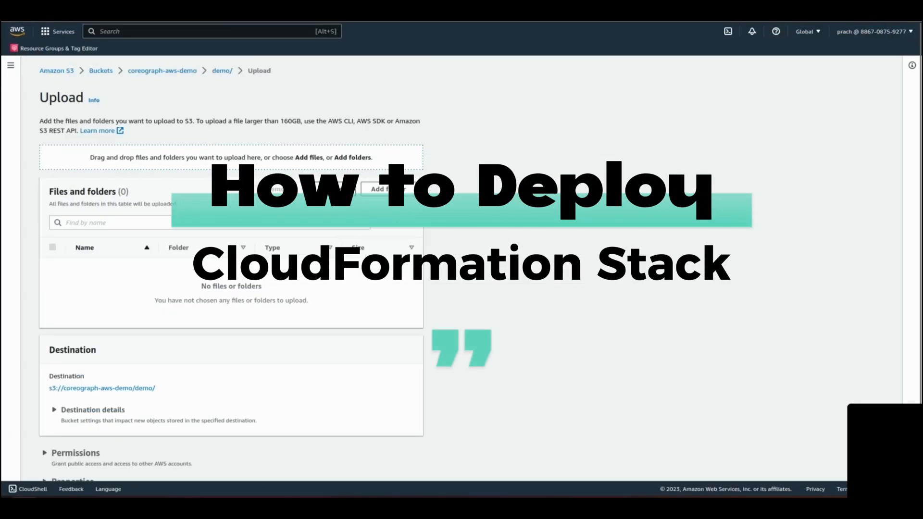
{"action": "left_click", "coordinate": [378, 189]}
{"action": "left_click", "coordinate": [59, 100]}
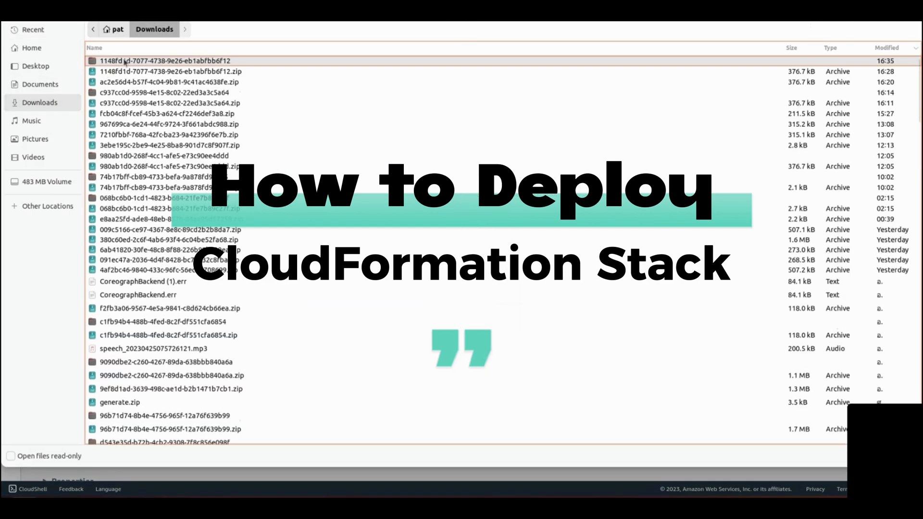
{"action": "double_click", "coordinate": [124, 62]}
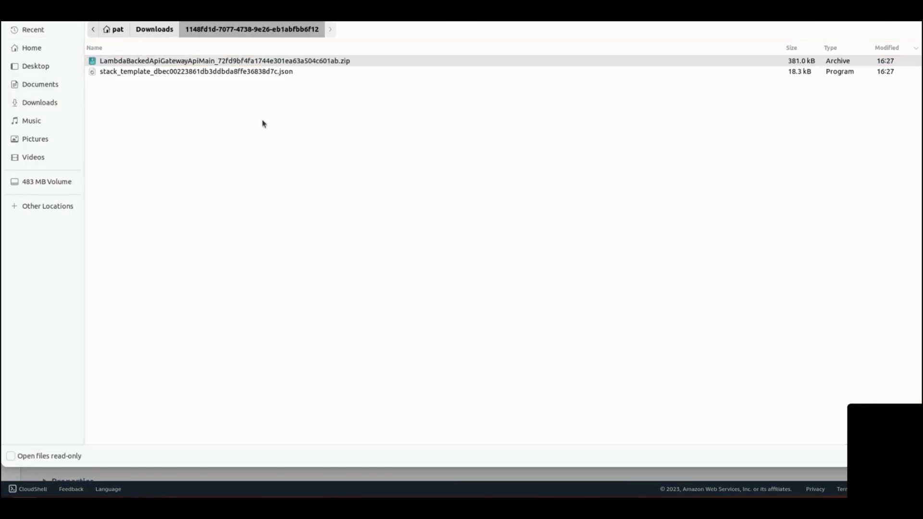
{"action": "key", "text": "ctrl+a"}
{"action": "key", "text": "Return"}
{"action": "scroll", "coordinate": [437, 349], "scroll_direction": "down", "scroll_amount": 2}
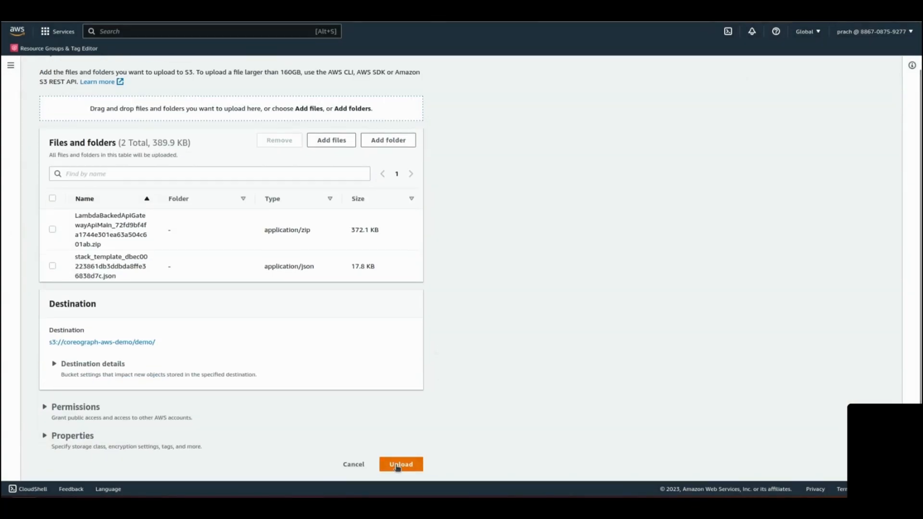
{"action": "left_click", "coordinate": [399, 465]}
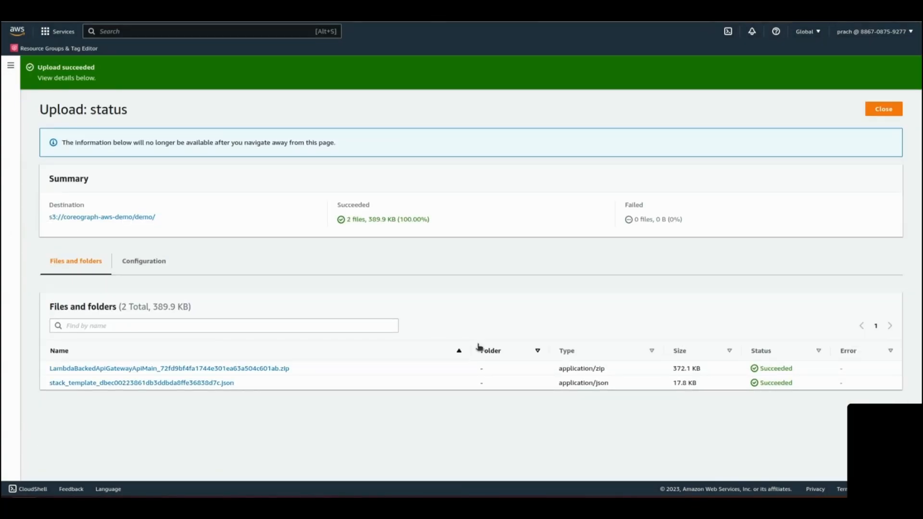
Step: Copy the uploaded stack template's object URL and use it as the Amazon S3 URL for a new-resources stack in CloudFormation
{"action": "left_click", "coordinate": [165, 383]}
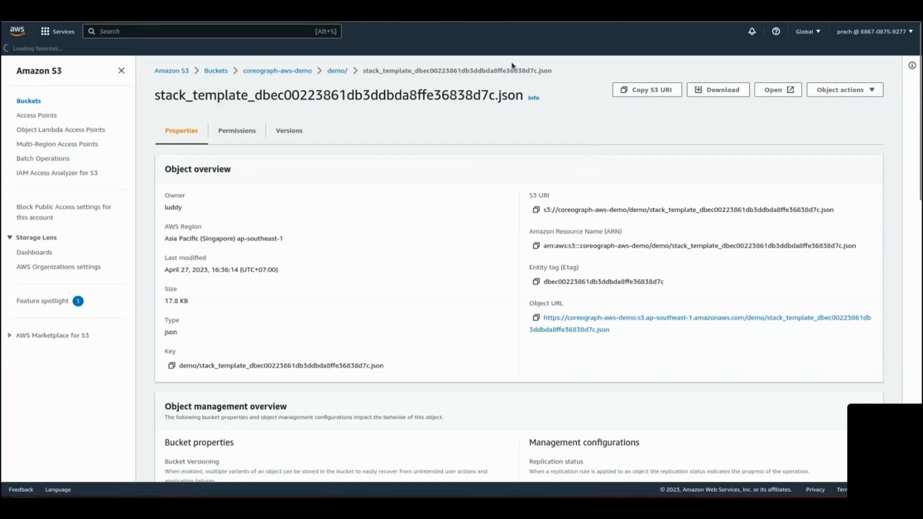
{"action": "left_click", "coordinate": [536, 319]}
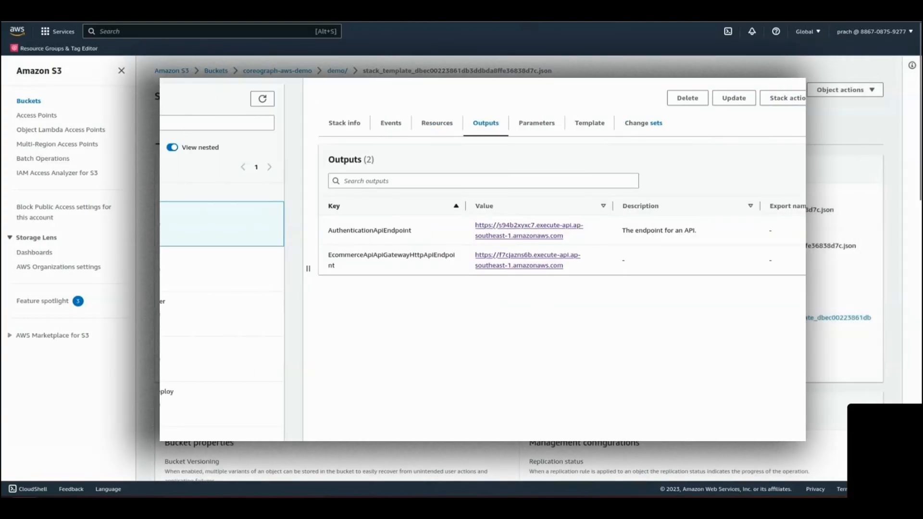
{"action": "left_click", "coordinate": [868, 97]}
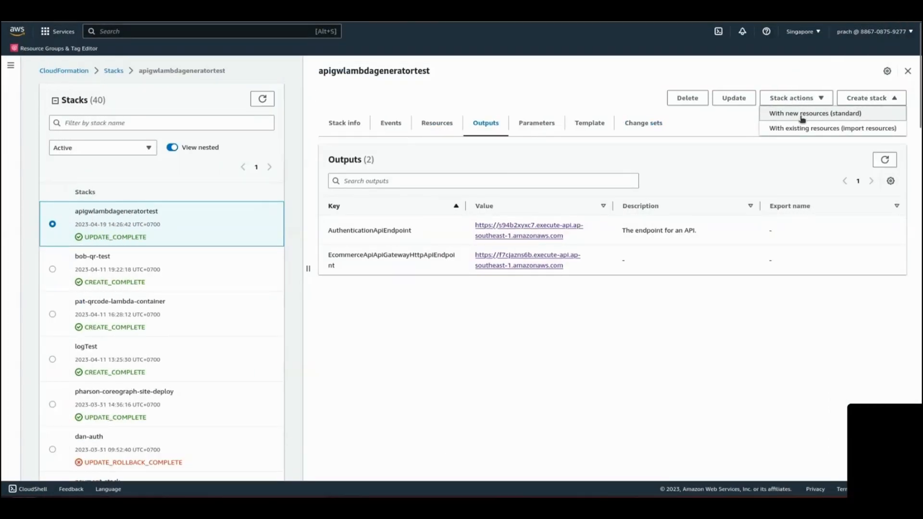
{"action": "left_click", "coordinate": [823, 116]}
{"action": "left_click", "coordinate": [315, 325]}
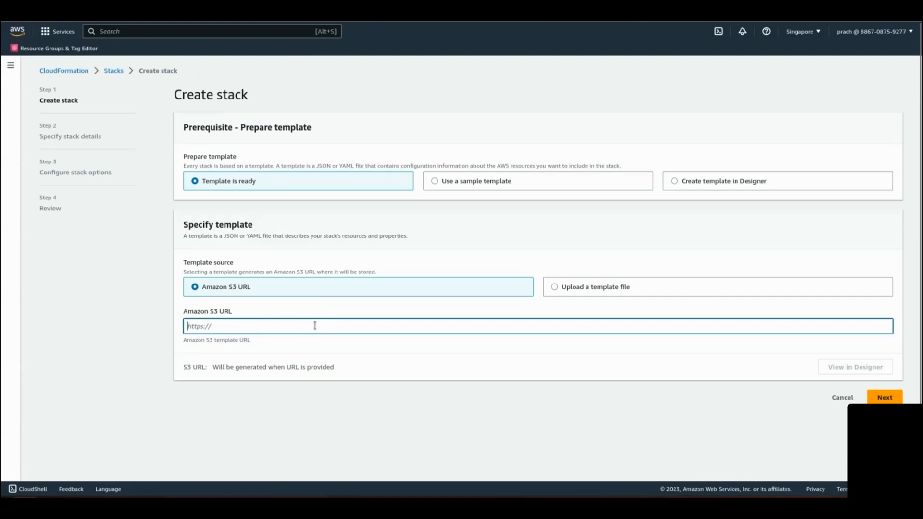
{"action": "right_click", "coordinate": [316, 326]}
{"action": "left_click", "coordinate": [356, 390]}
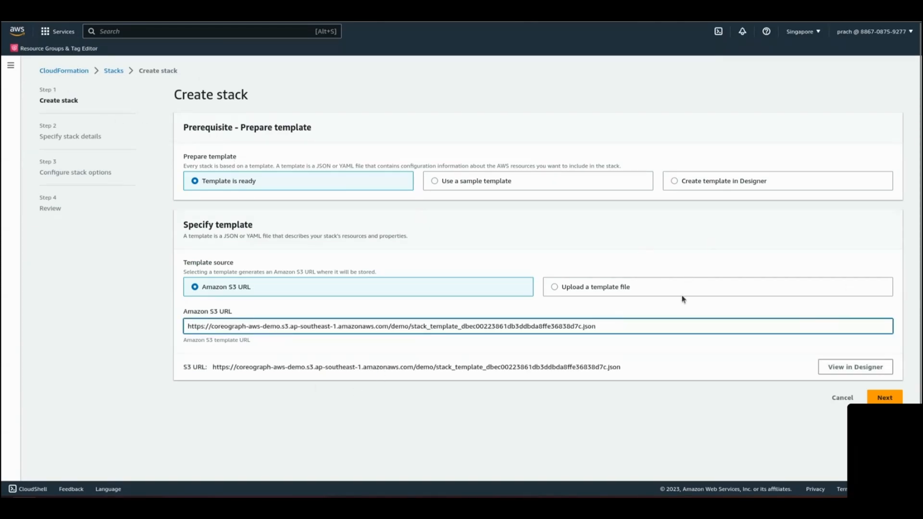
{"action": "left_click", "coordinate": [885, 398]}
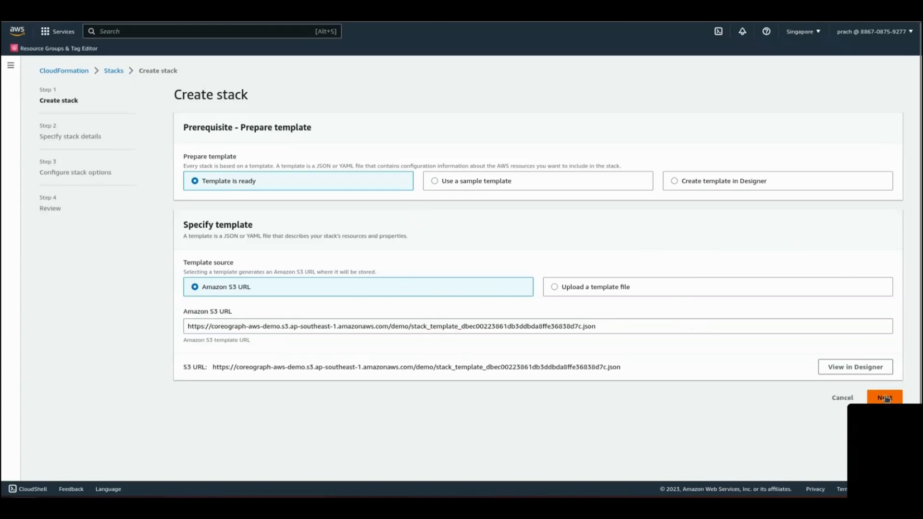
Step: Name the new stack PollyAPITest
{"action": "left_click", "coordinate": [314, 171]}
{"action": "type", "text": "PollyAPo"}
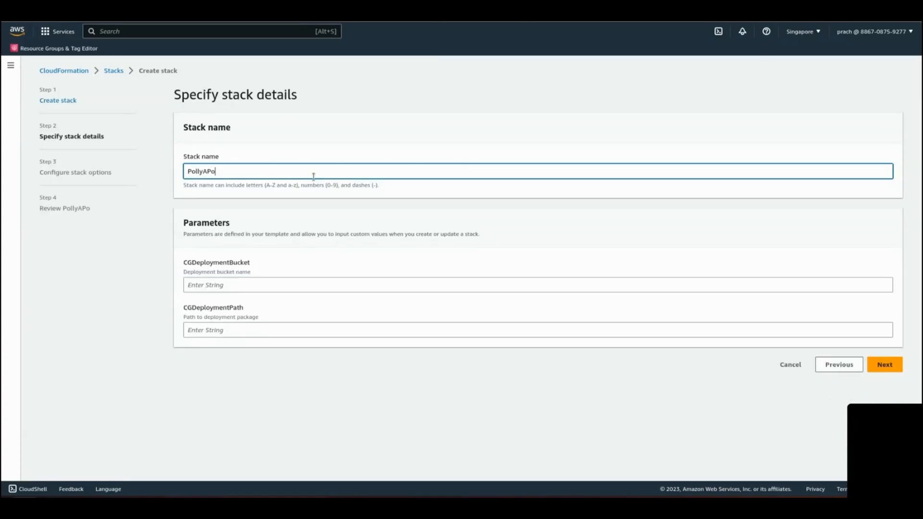
{"action": "type", "text": "Te"}
{"action": "key", "text": "BackSpace"}
{"action": "key", "text": "BackSpace"}
{"action": "key", "text": "BackSpace"}
{"action": "key", "text": "BackSpace"}
{"action": "key", "text": "BackSpace"}
{"action": "type", "text": "APITest"}
{"action": "key", "text": "Tab"}
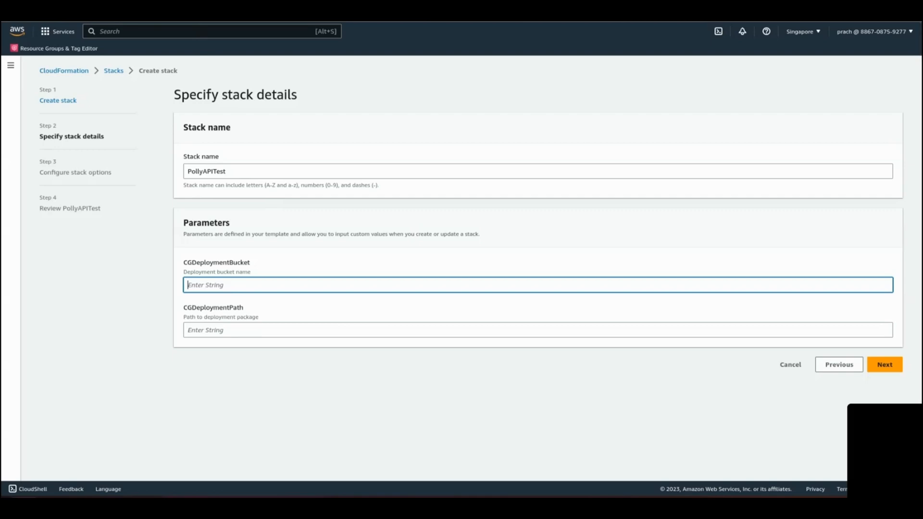
Step: Set CGDeploymentBucket to coreograph-aws-demo, checking the name in S3, set CGDeploymentPath to demo, and continue to the stack options
{"action": "left_click", "coordinate": [224, 334]}
{"action": "left_click", "coordinate": [256, 284]}
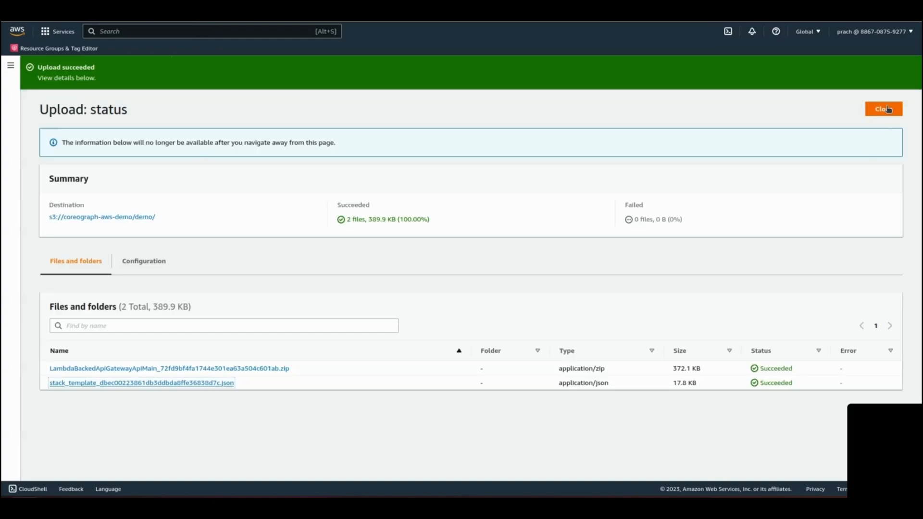
{"action": "left_click", "coordinate": [884, 108]}
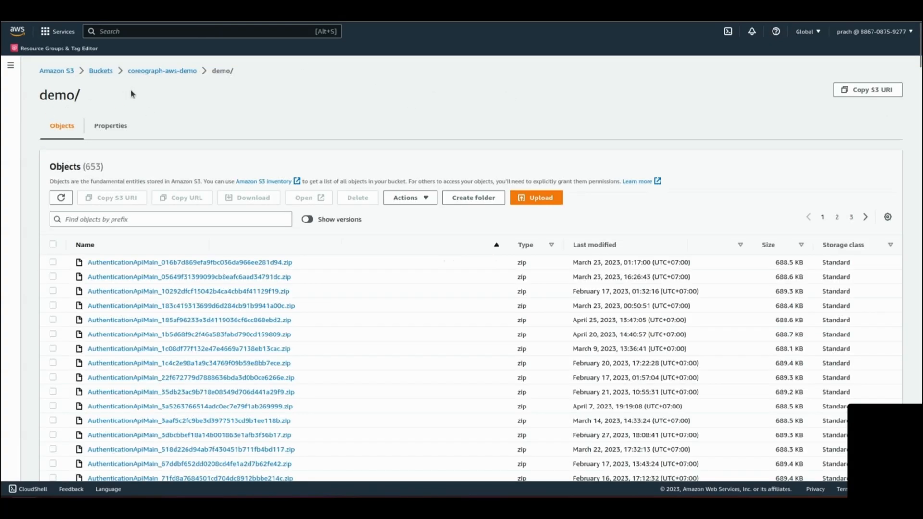
{"action": "left_click_drag", "start_coordinate": [124, 72], "coordinate": [231, 74]}
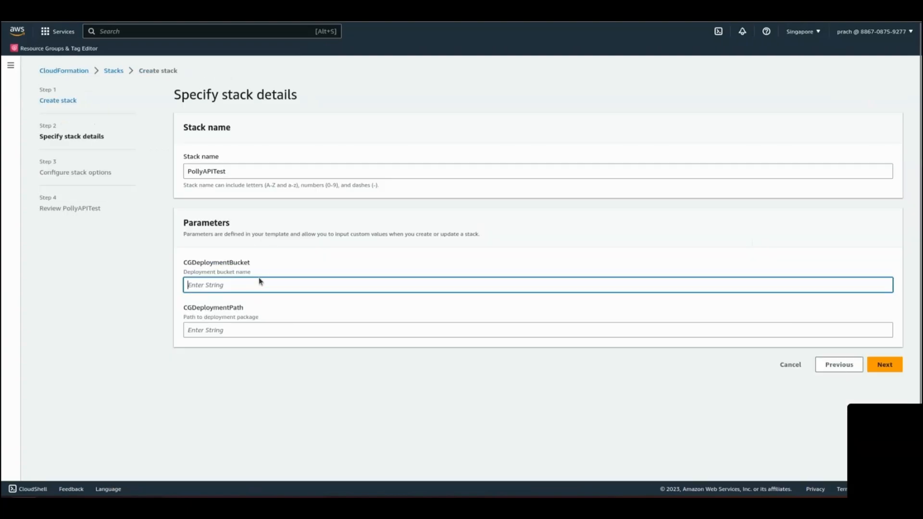
{"action": "type", "text": "coreograph-aws-demo"}
{"action": "key", "text": "Tab"}
{"action": "type", "text": "demo"}
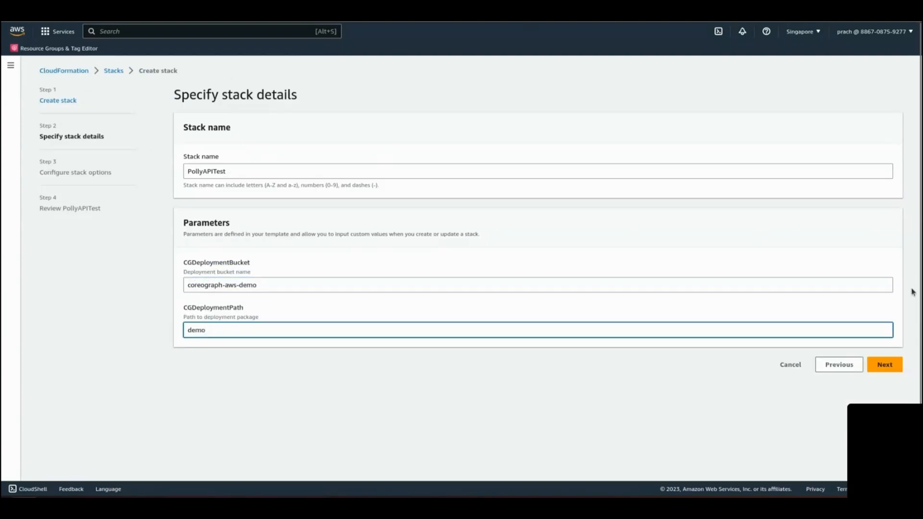
{"action": "left_click", "coordinate": [886, 366]}
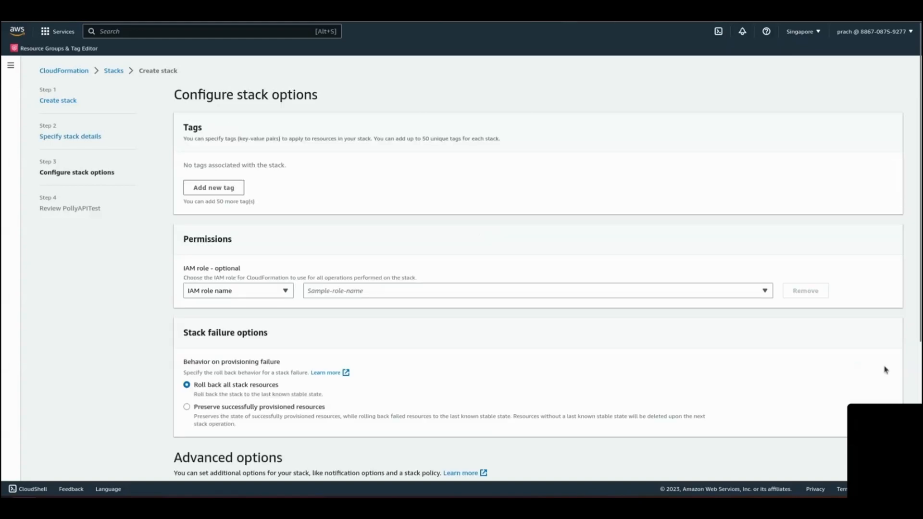
Step: Keep the default stack options, acknowledge that CloudFormation might create IAM resources, and submit the stack for creation
{"action": "scroll", "coordinate": [576, 252], "scroll_direction": "down", "scroll_amount": 5}
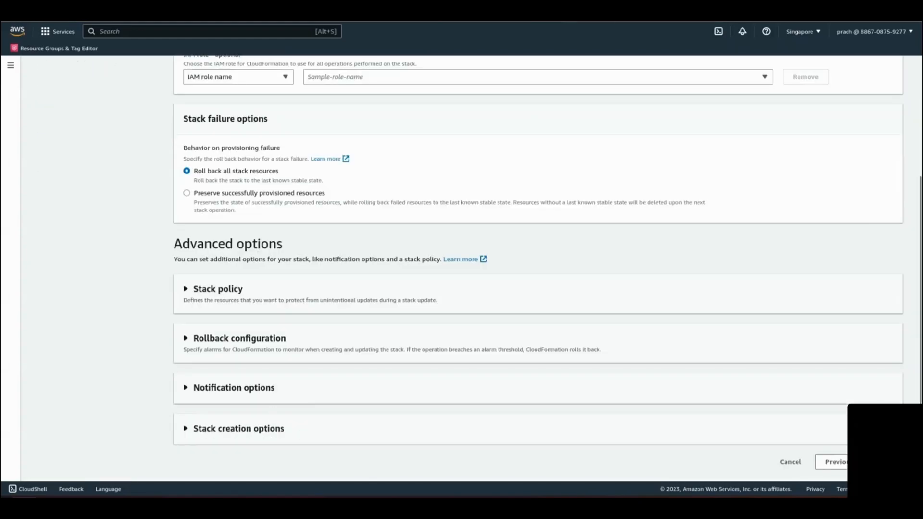
{"action": "left_click", "coordinate": [884, 462]}
{"action": "scroll", "coordinate": [757, 361], "scroll_direction": "down", "scroll_amount": 20}
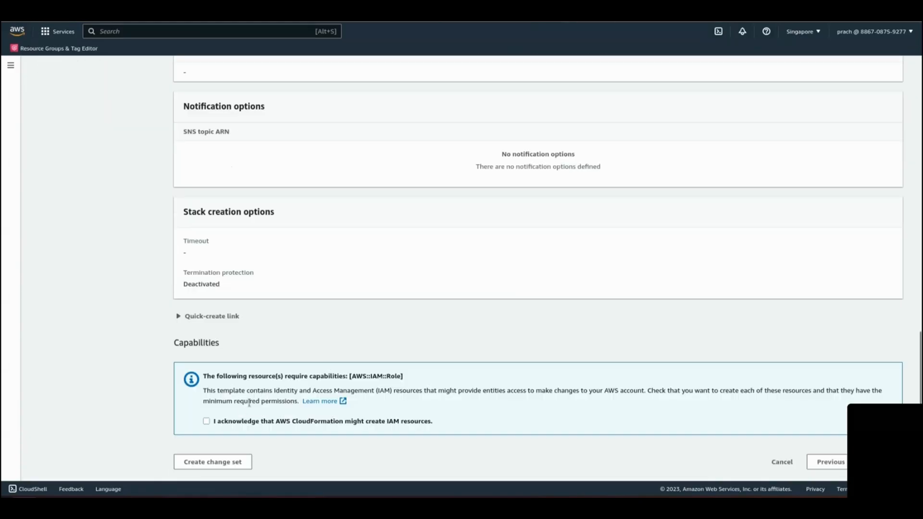
{"action": "left_click", "coordinate": [206, 422]}
{"action": "left_click", "coordinate": [883, 462]}
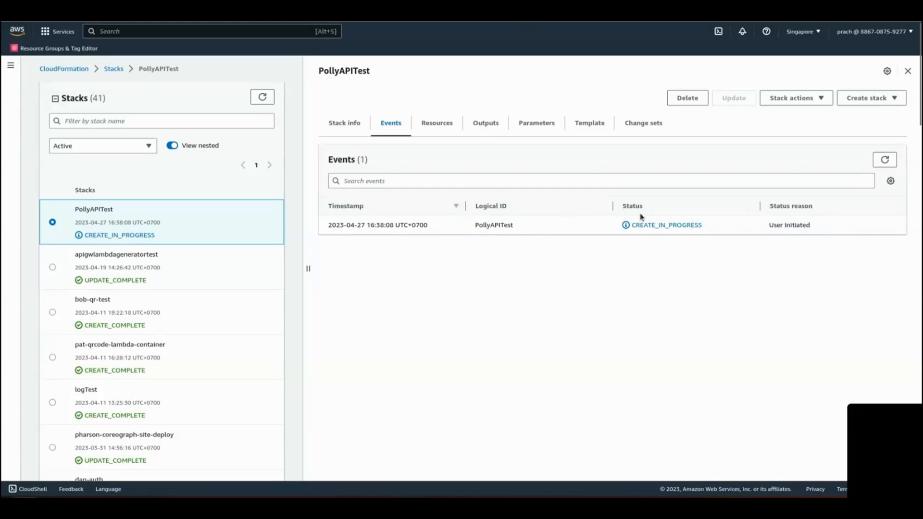
Step: Check the PollyAPITest stack's resources and events, and copy the PollyApiEndpoint URL from its outputs
{"action": "left_click", "coordinate": [432, 126]}
{"action": "left_click", "coordinate": [391, 123]}
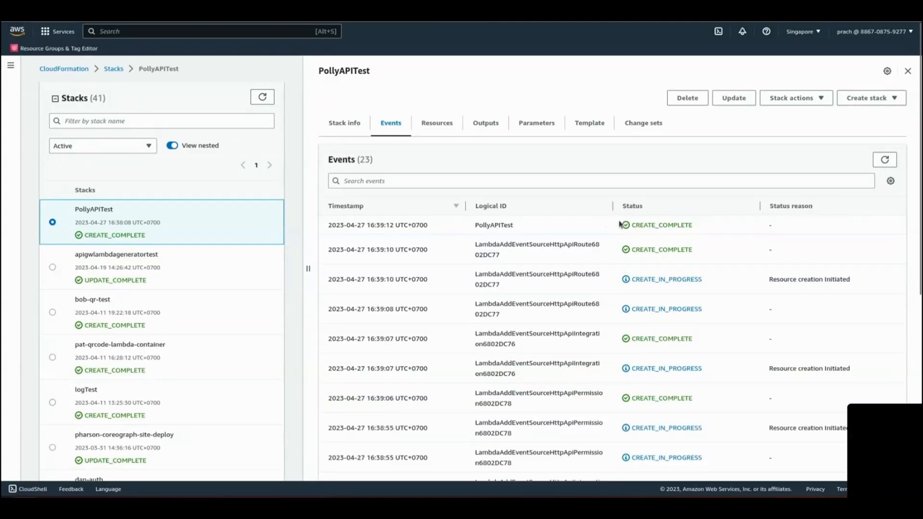
{"action": "left_click", "coordinate": [491, 126]}
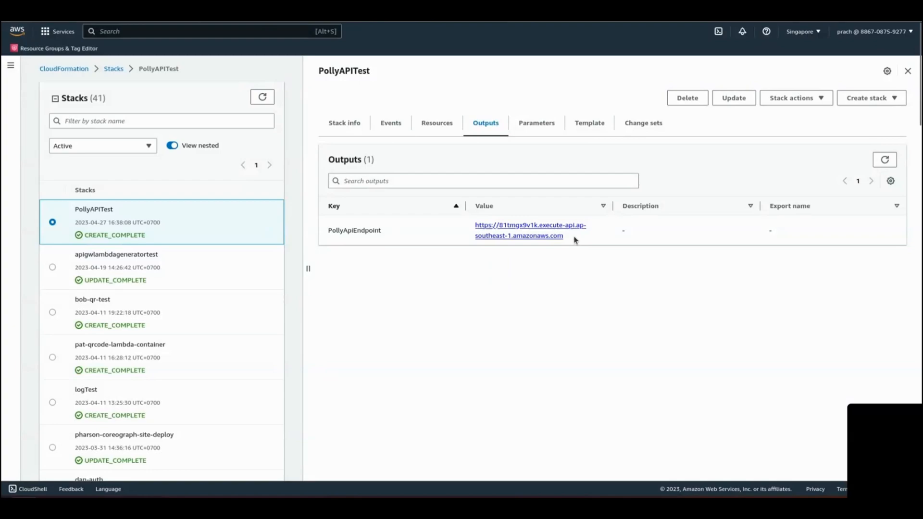
{"action": "left_click_drag", "start_coordinate": [566, 236], "coordinate": [475, 224]}
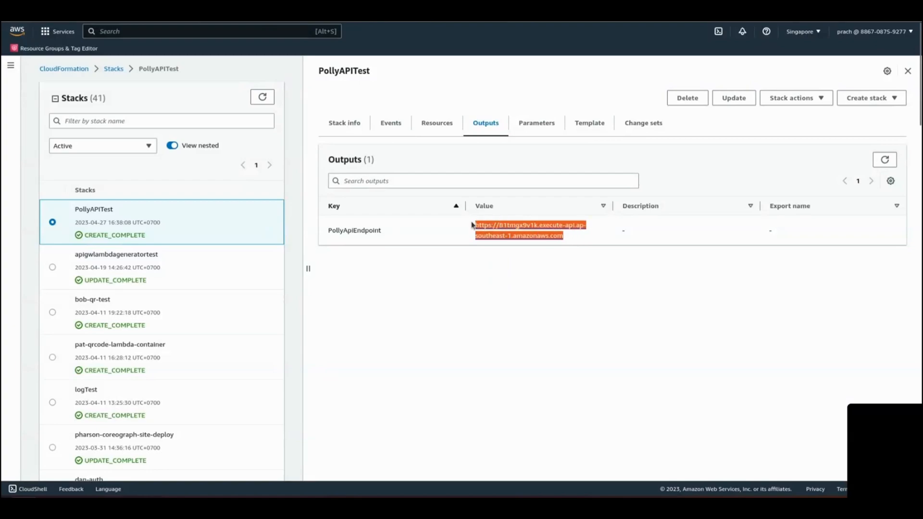
{"action": "right_click", "coordinate": [520, 228]}
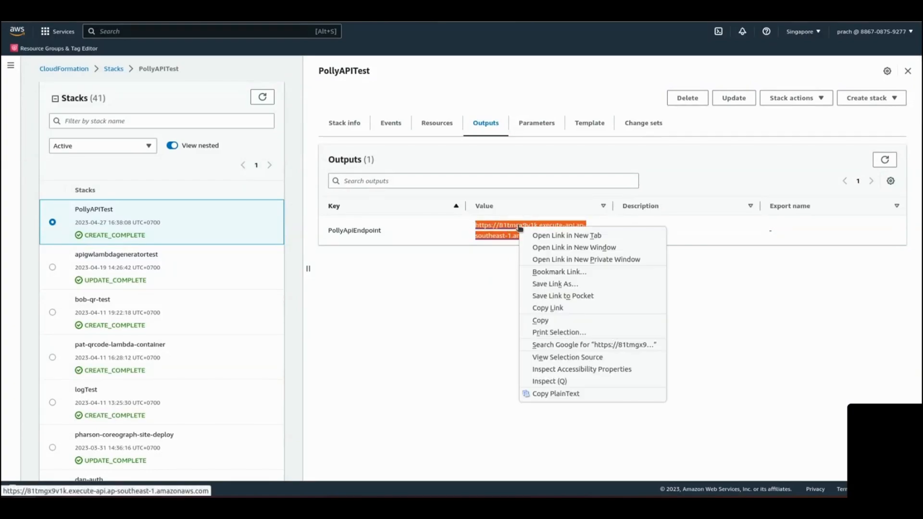
{"action": "left_click", "coordinate": [539, 321]}
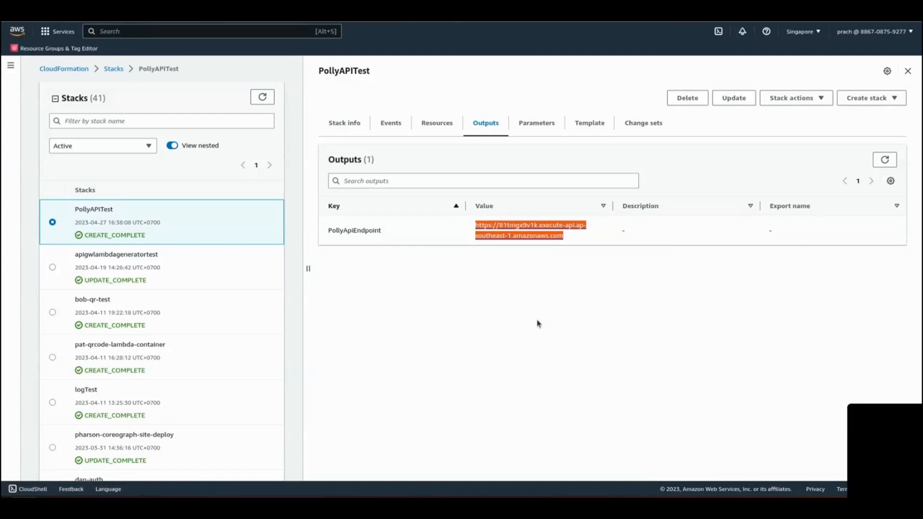
Step: Switch to Postman, enter the copied PollyApiEndpoint URL as the request address and set the method to POST
{"action": "key", "text": "ctrl+v"}
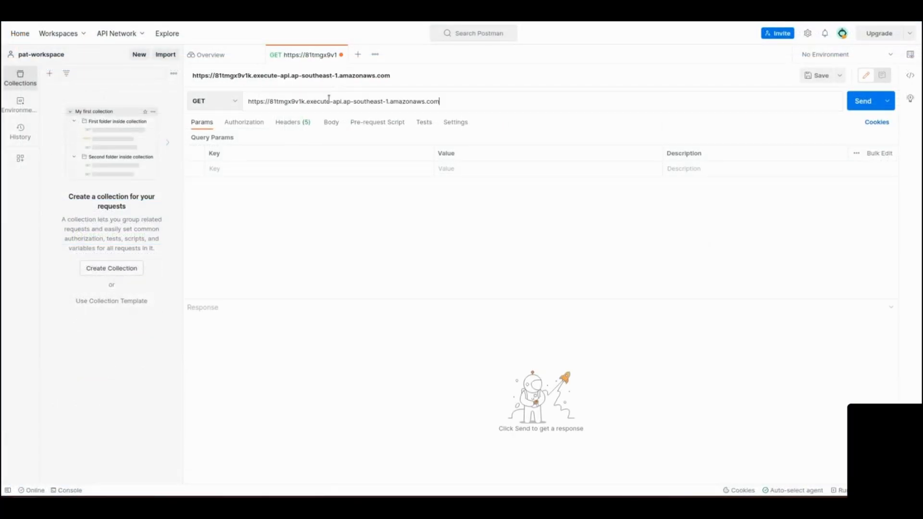
{"action": "left_click", "coordinate": [235, 101]}
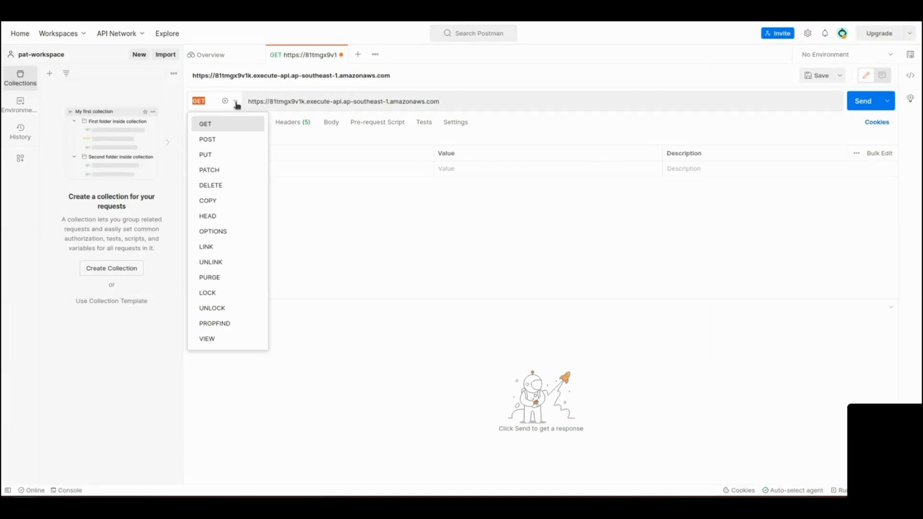
{"action": "left_click", "coordinate": [216, 141]}
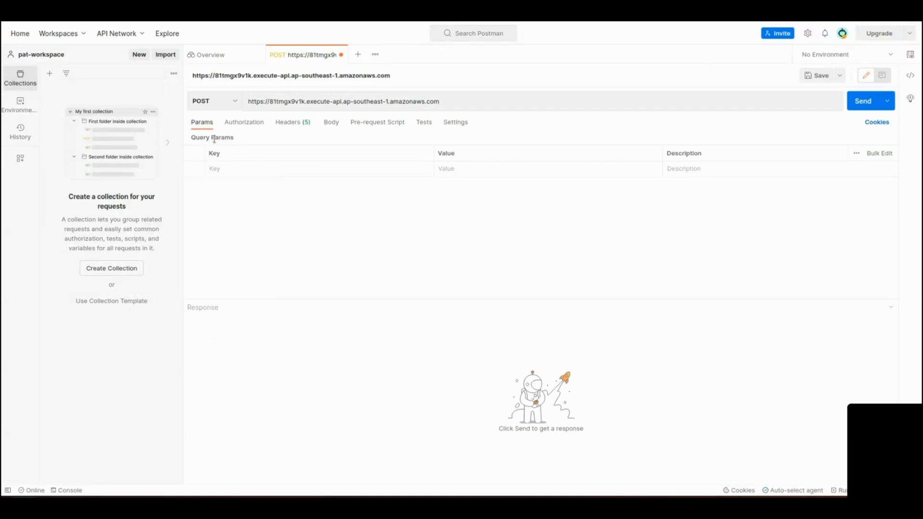
Step: Send the request with the raw text body "This is a test" and play the returned audio
{"action": "left_click", "coordinate": [327, 124]}
{"action": "left_click", "coordinate": [361, 139]}
{"action": "left_click", "coordinate": [347, 181]}
{"action": "type", "text": "This is a test"}
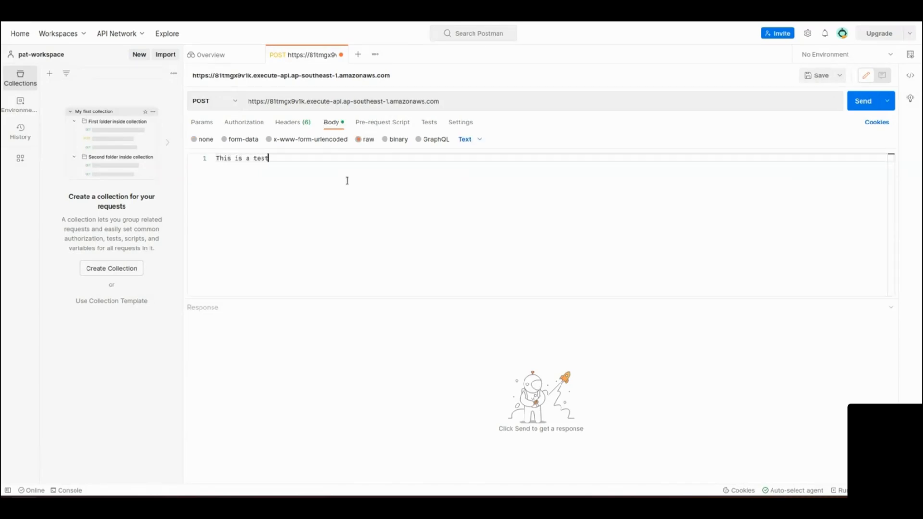
{"action": "left_click", "coordinate": [863, 103]}
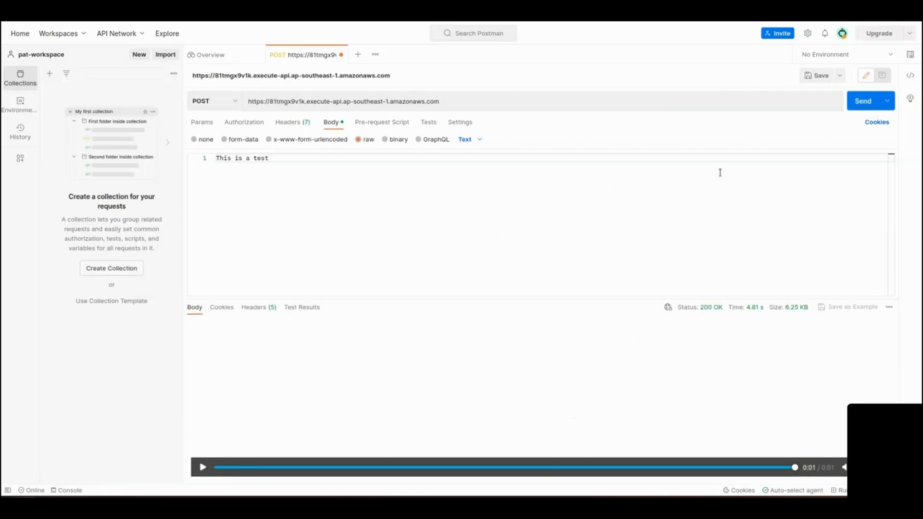
{"action": "left_click", "coordinate": [202, 467]}
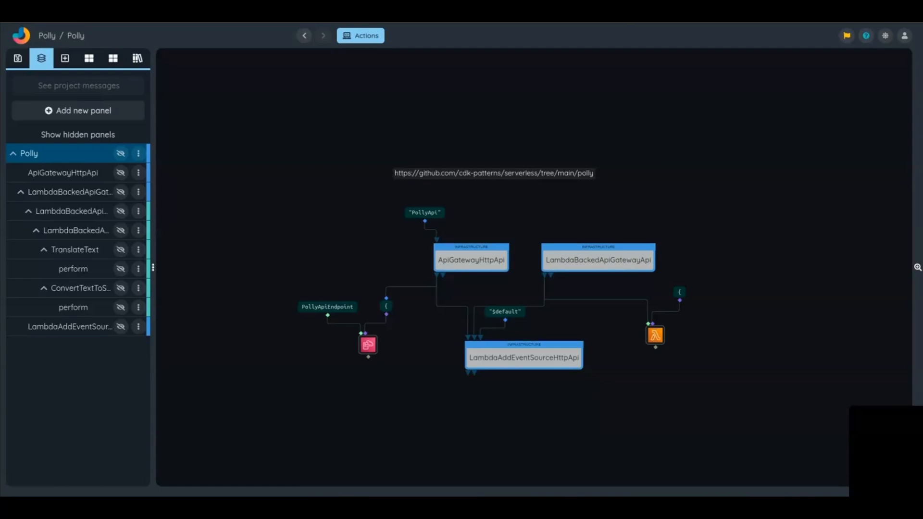
Step: In the Polly project, change the default voice in LambdaBackedApiGatewayApiHandler to "Joanna" and save the text value
{"action": "left_click", "coordinate": [86, 231]}
{"action": "left_click", "coordinate": [86, 232]}
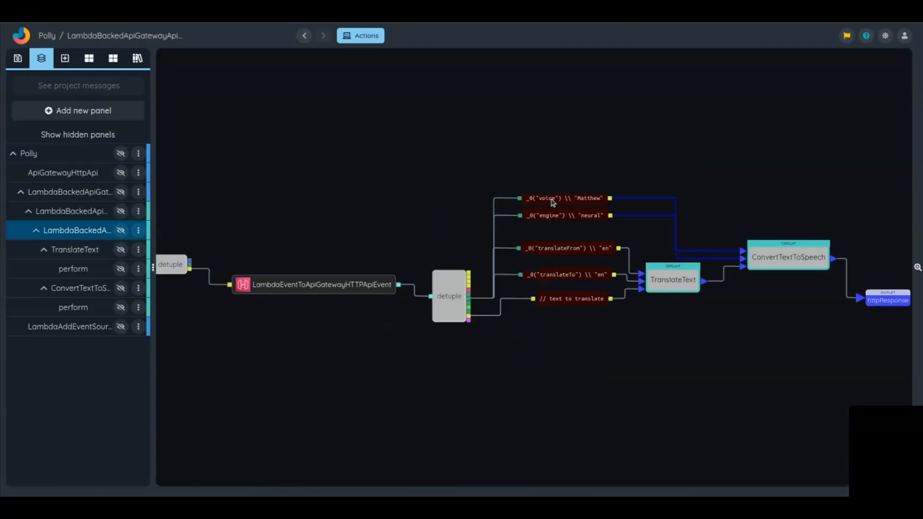
{"action": "double_click", "coordinate": [597, 205]}
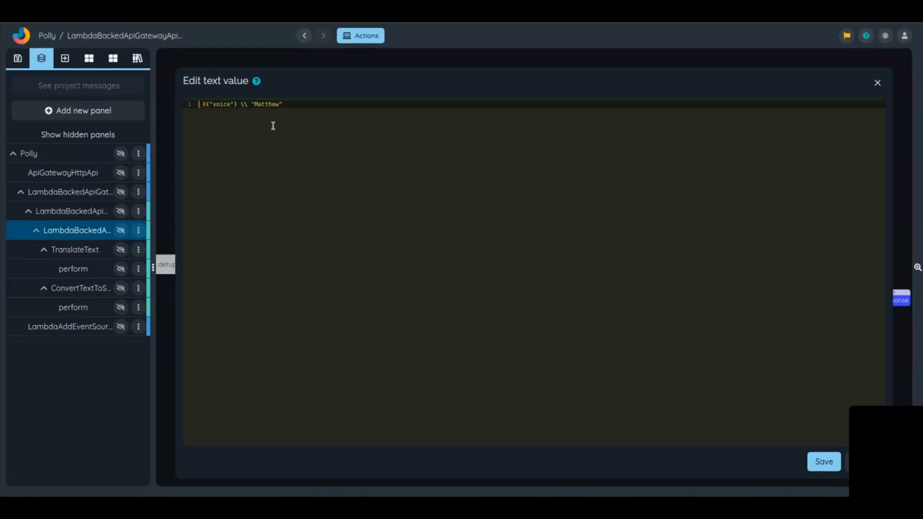
{"action": "double_click", "coordinate": [263, 105]}
{"action": "type", "text": "Joanna"}
{"action": "left_click", "coordinate": [823, 462]}
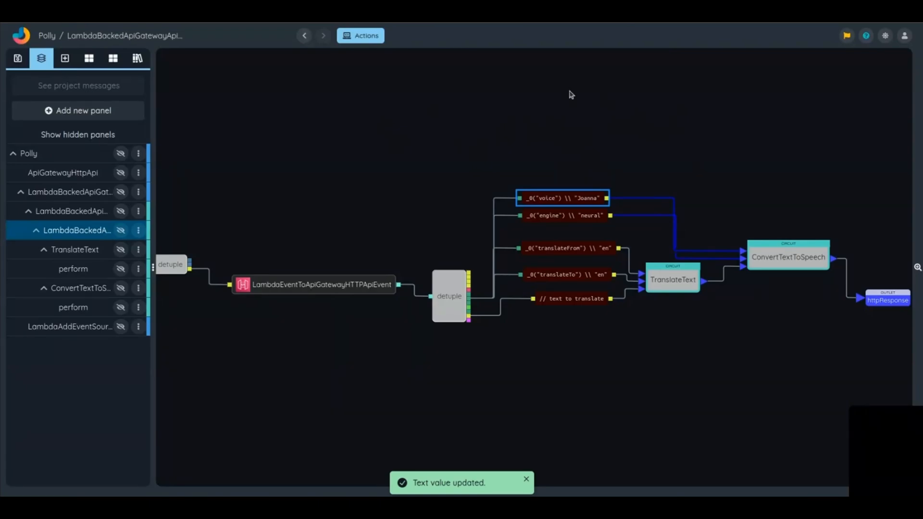
Step: Compile the Polly project to a deployment package and download the compiled archive
{"action": "left_click", "coordinate": [355, 38]}
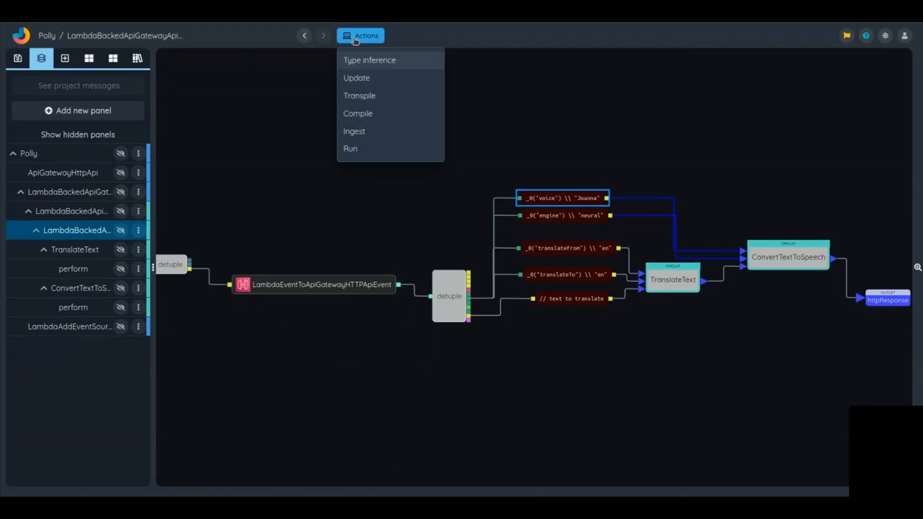
{"action": "left_click", "coordinate": [364, 116]}
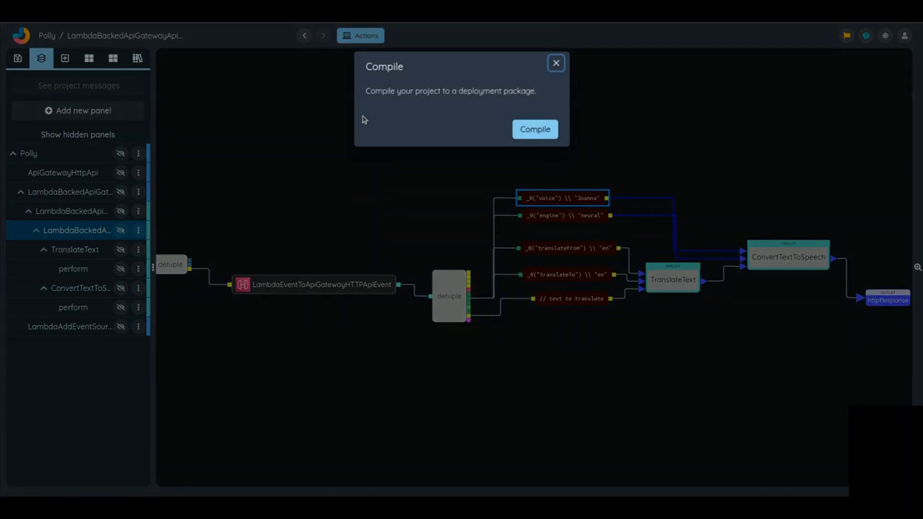
{"action": "left_click", "coordinate": [544, 131]}
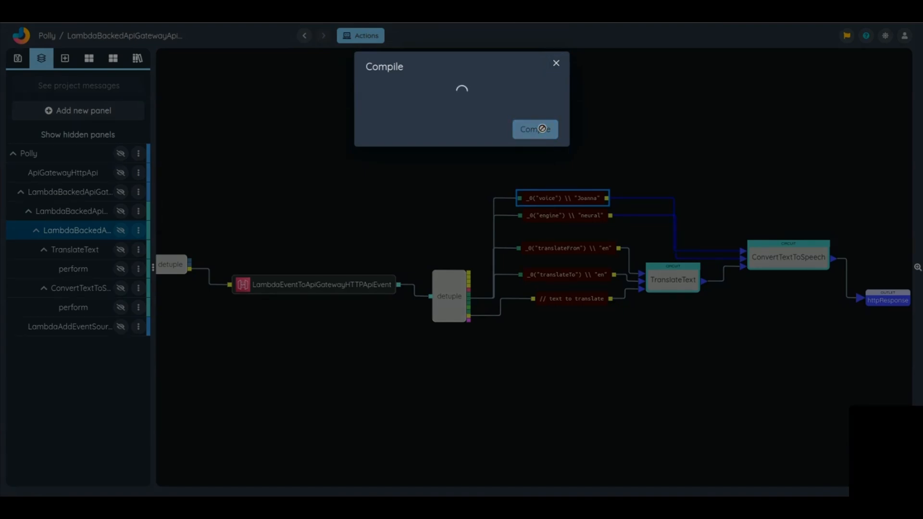
{"action": "left_click", "coordinate": [496, 115]}
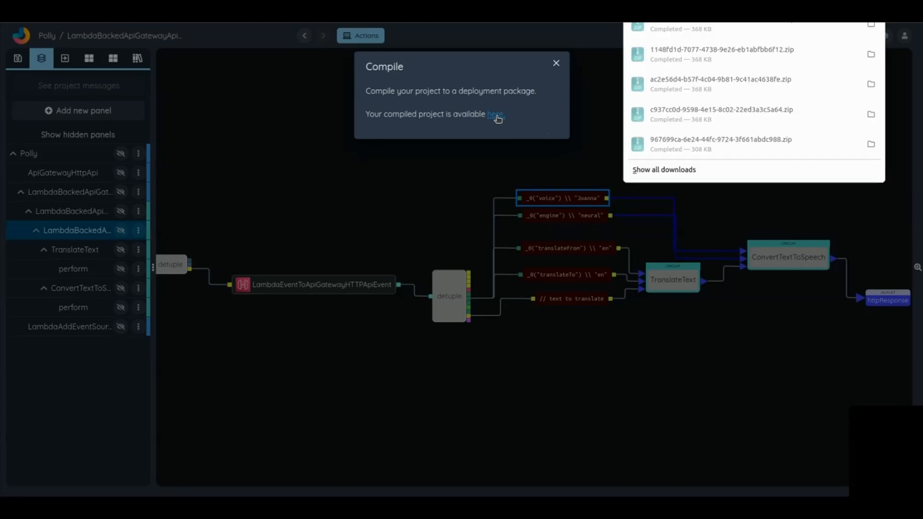
Step: Extract all files of the newly downloaded deployment archive into the Downloads folder, keeping the directory structure
{"action": "left_click", "coordinate": [694, 29]}
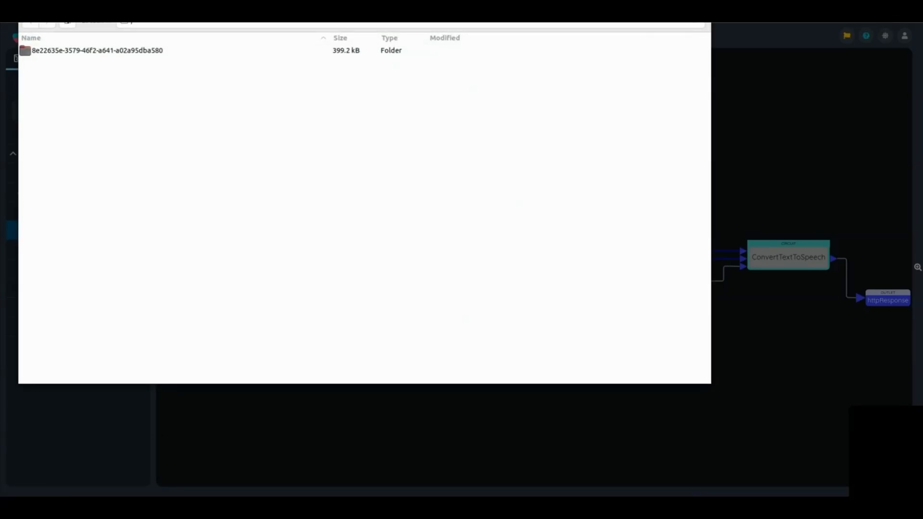
{"action": "key", "text": "ctrl+e"}
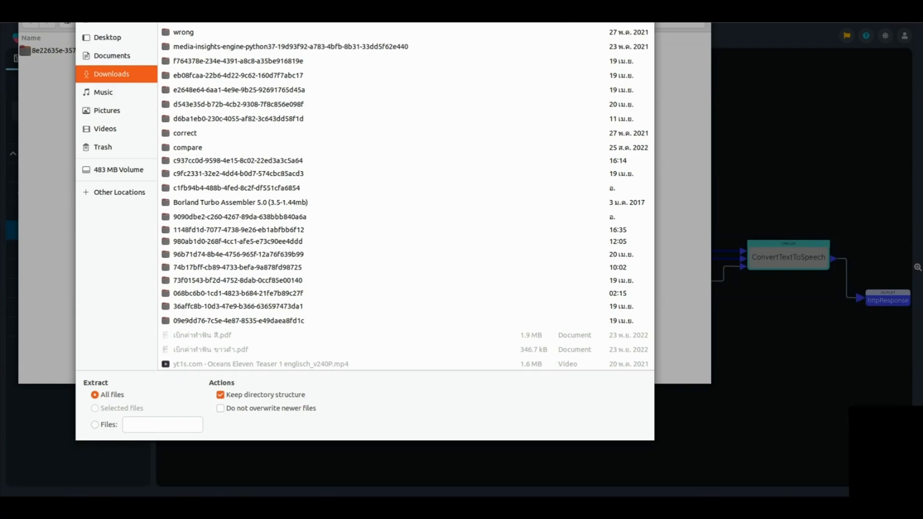
{"action": "left_click", "coordinate": [632, 9]}
{"action": "left_click", "coordinate": [340, 199]}
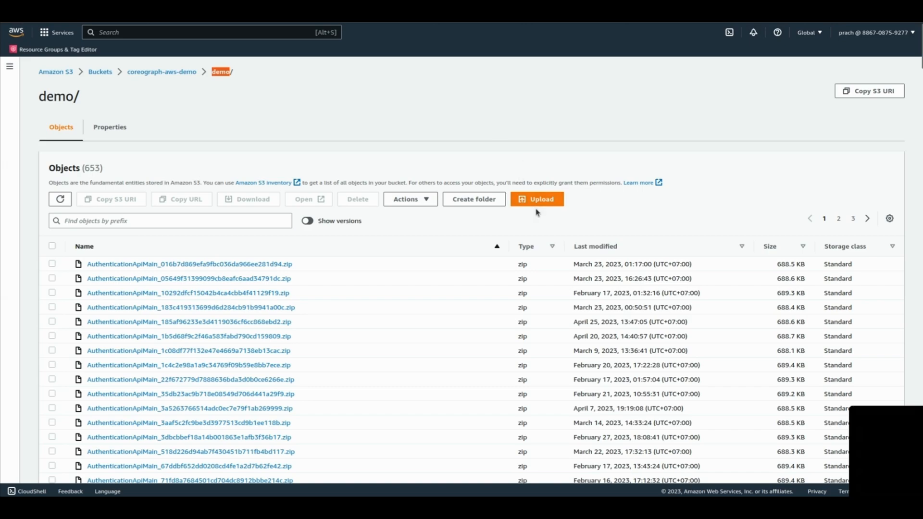
Step: Upload the LambdaBackedApiGatewayApiMain zip and the stack_template JSON from the extracted folder to demo/ in the coreograph-aws-demo S3 bucket
{"action": "left_click", "coordinate": [547, 203]}
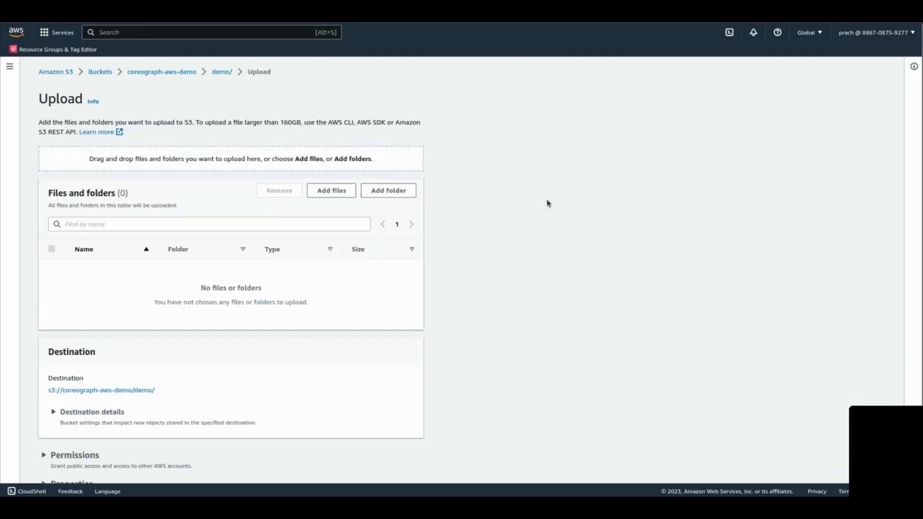
{"action": "left_click", "coordinate": [316, 188]}
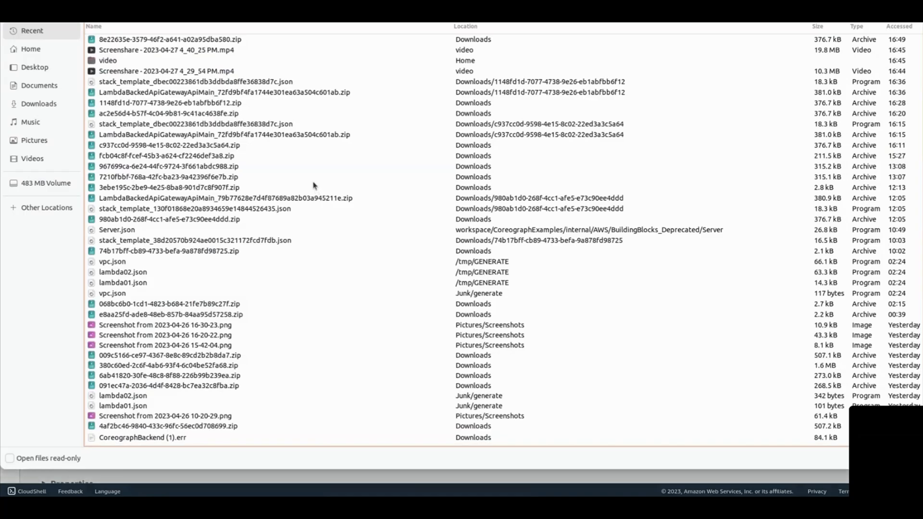
{"action": "left_click", "coordinate": [30, 103]}
{"action": "double_click", "coordinate": [112, 62]}
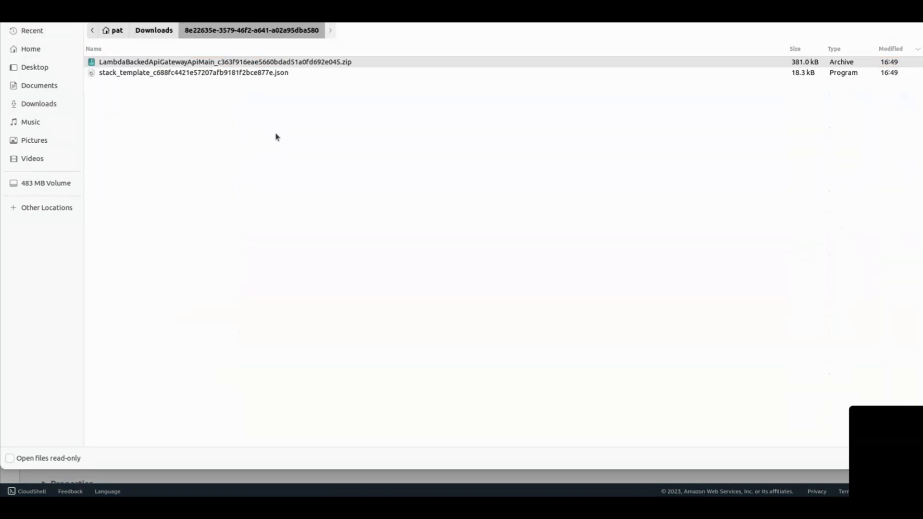
{"action": "key", "text": "Escape"}
{"action": "scroll", "coordinate": [421, 437], "scroll_direction": "down", "scroll_amount": 1}
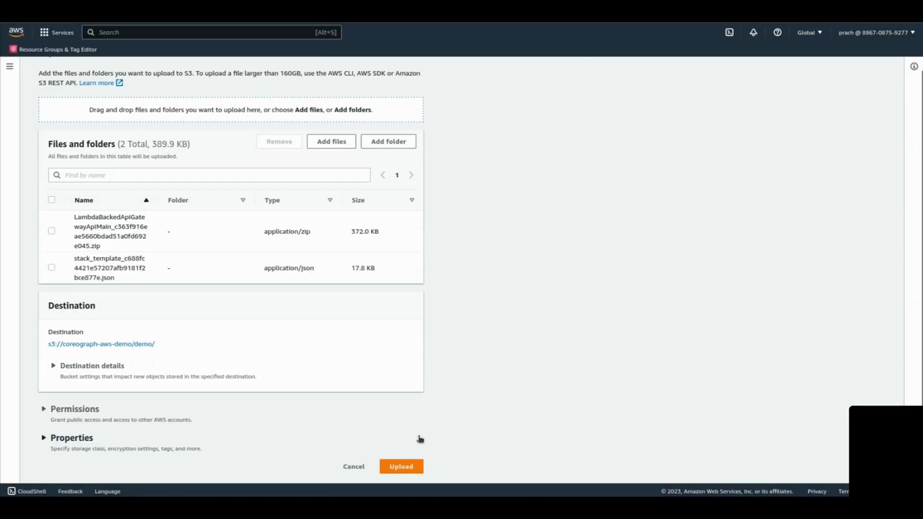
{"action": "left_click", "coordinate": [399, 468]}
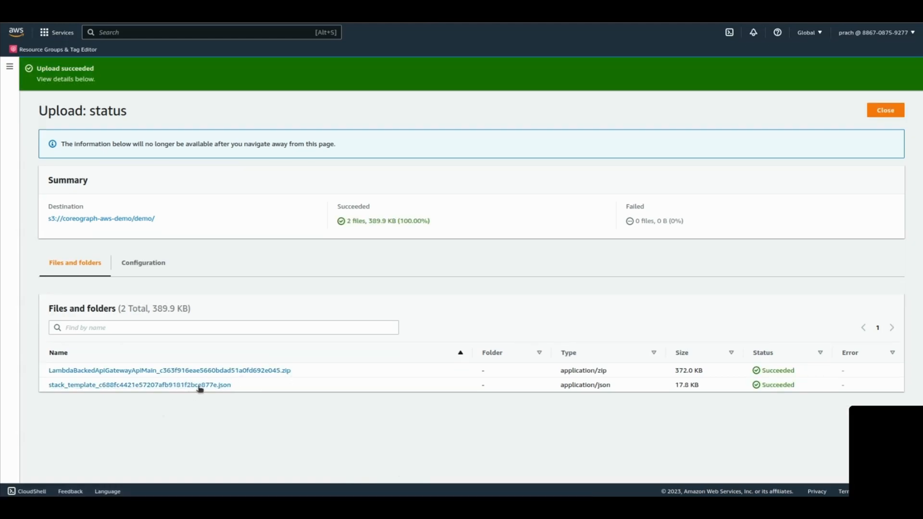
Step: Copy the S3 object URL of the uploaded stack_template JSON and return to the PollyAPITest stack in CloudFormation
{"action": "left_click", "coordinate": [200, 387]}
{"action": "left_click", "coordinate": [537, 319]}
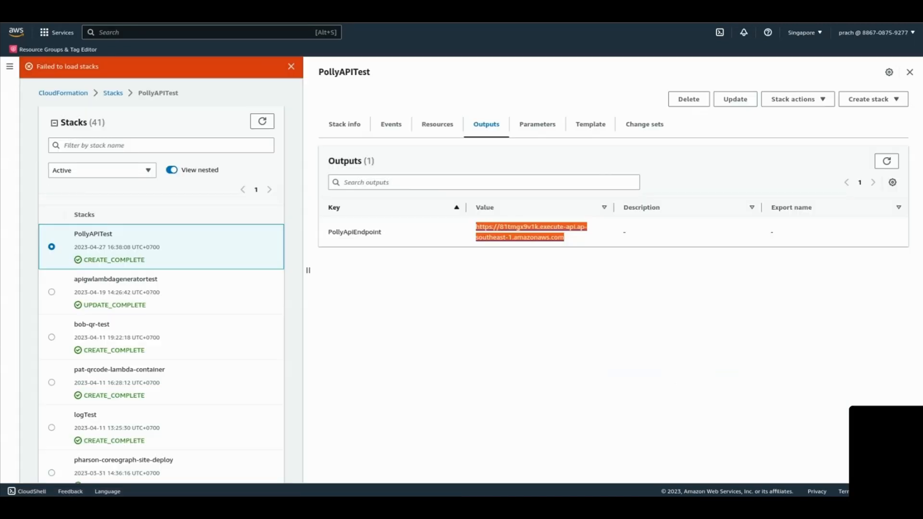
{"action": "left_click", "coordinate": [291, 67]}
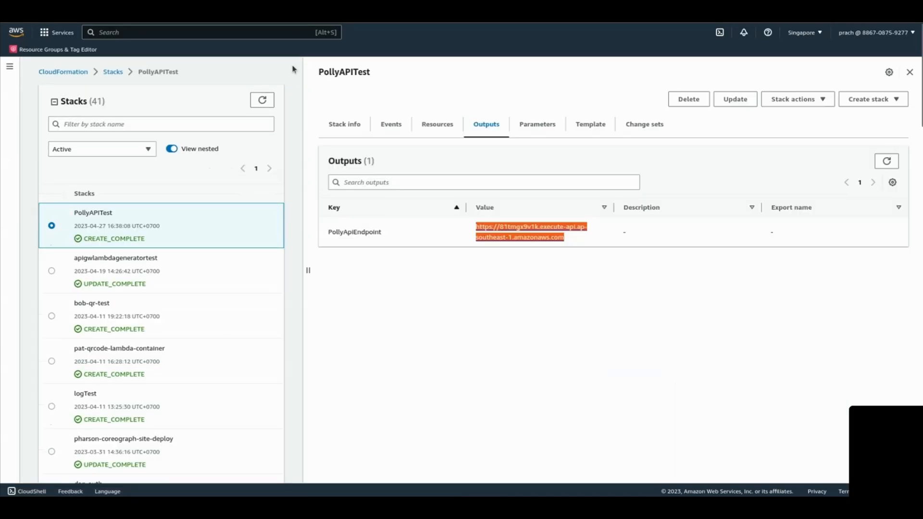
{"action": "left_click", "coordinate": [646, 275]}
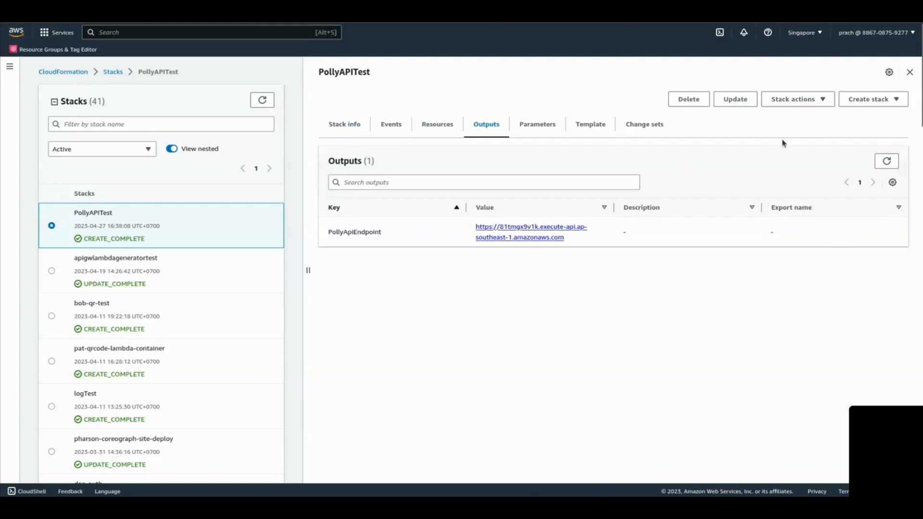
Step: Start updating the PollyAPITest stack, replace the current template with the copied Amazon S3 URL, and continue to the stack details
{"action": "left_click", "coordinate": [736, 100]}
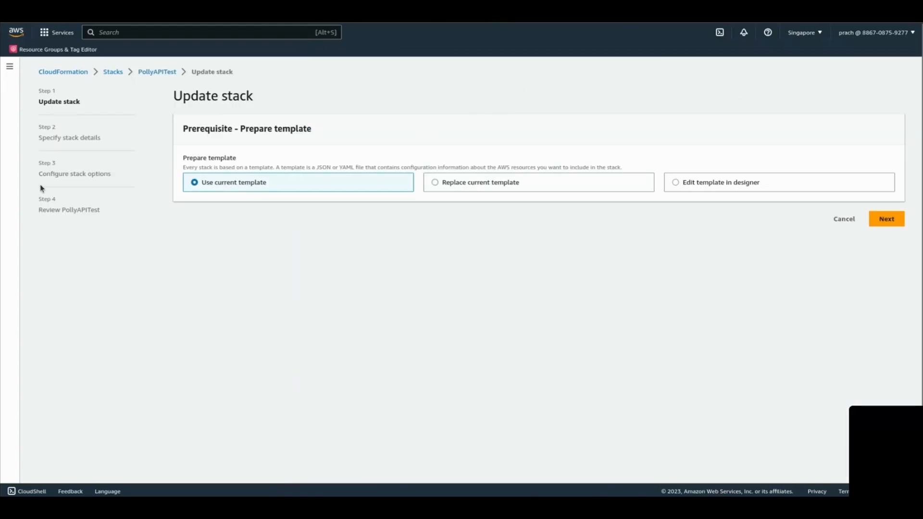
{"action": "left_click", "coordinate": [436, 184]}
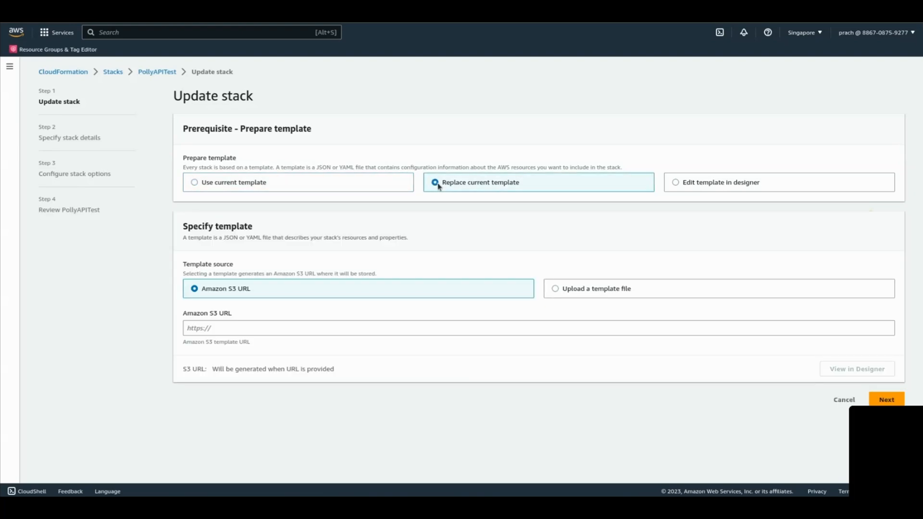
{"action": "left_click", "coordinate": [261, 330]}
{"action": "key", "text": "ctrl+v"}
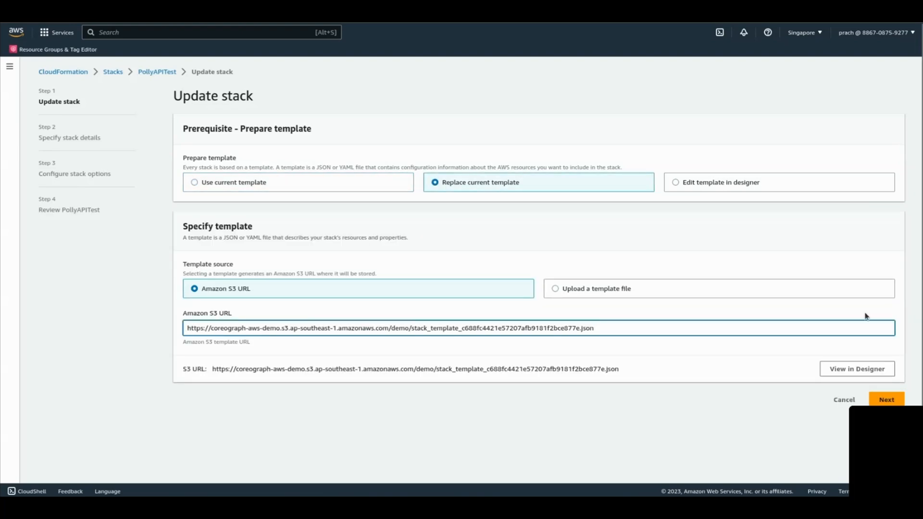
{"action": "left_click", "coordinate": [903, 399]}
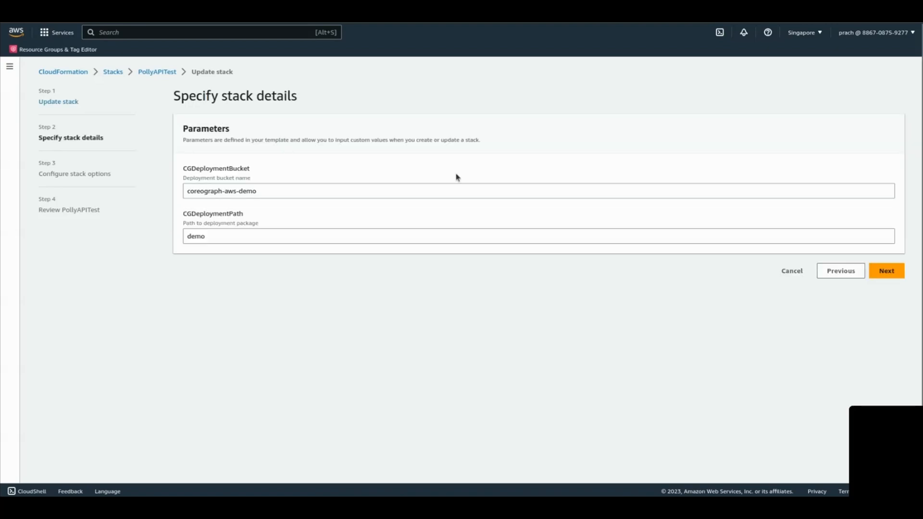
Step: Keep the existing stack parameters and options, acknowledge that CloudFormation might create IAM resources, and submit the stack update
{"action": "left_click", "coordinate": [887, 272]}
{"action": "scroll", "coordinate": [672, 323], "scroll_direction": "down", "scroll_amount": 4}
{"action": "left_click", "coordinate": [880, 464]}
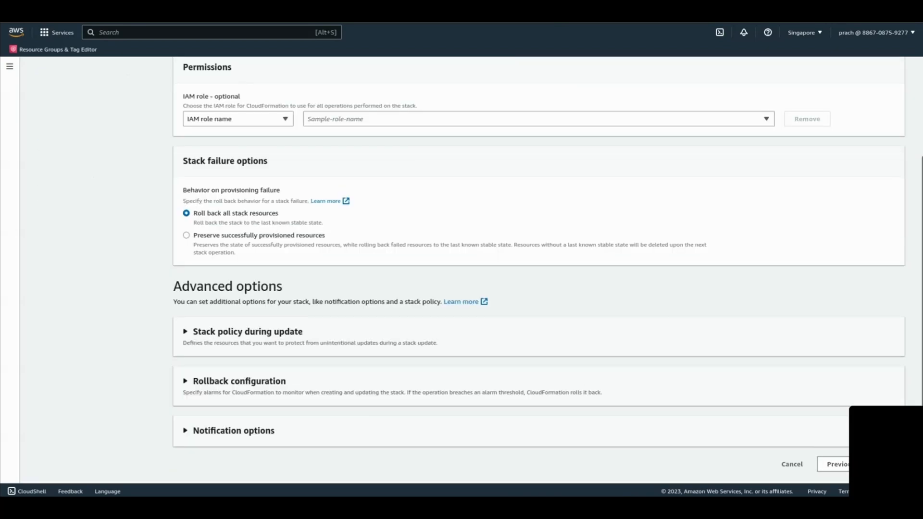
{"action": "scroll", "coordinate": [529, 289], "scroll_direction": "down", "scroll_amount": 15}
{"action": "left_click", "coordinate": [240, 424]}
{"action": "left_click", "coordinate": [886, 464]}
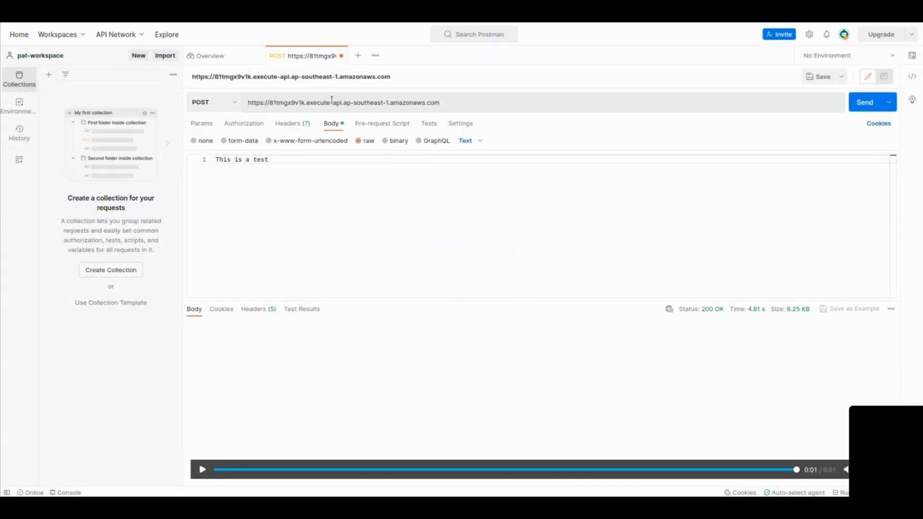
Step: Switch to Postman, check the endpoint URL and the body "This is a test", and send the POST request again
{"action": "left_click_drag", "start_coordinate": [480, 107], "coordinate": [245, 97]}
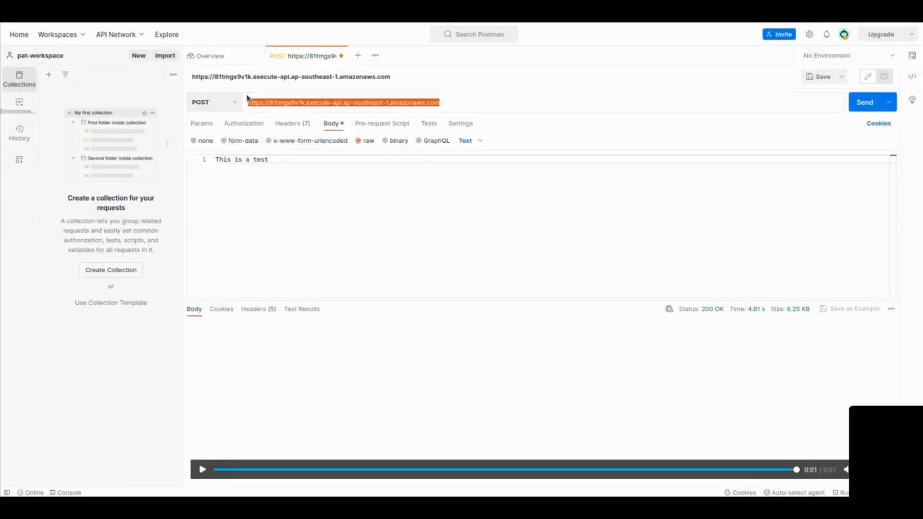
{"action": "left_click", "coordinate": [468, 104]}
{"action": "left_click_drag", "start_coordinate": [464, 102], "coordinate": [239, 103]}
{"action": "left_click", "coordinate": [491, 103]}
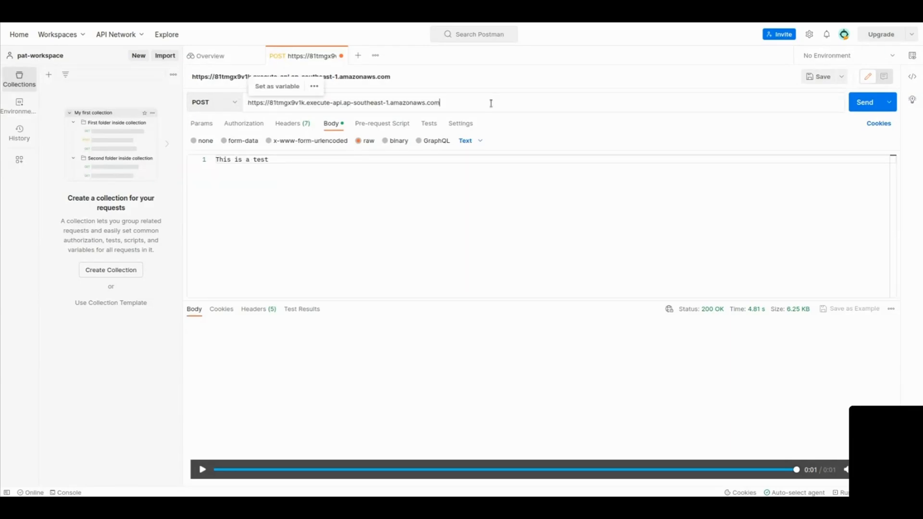
{"action": "left_click", "coordinate": [304, 164]}
{"action": "left_click", "coordinate": [187, 162]}
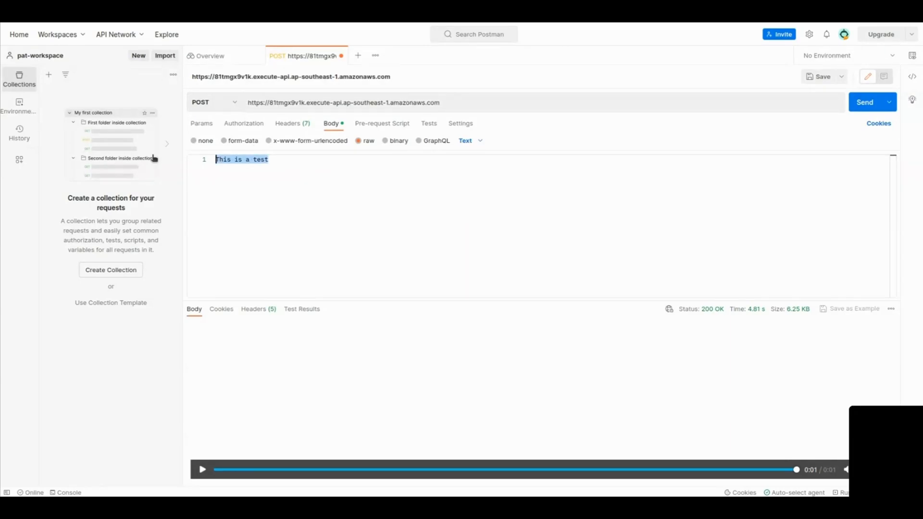
{"action": "left_click", "coordinate": [372, 164]}
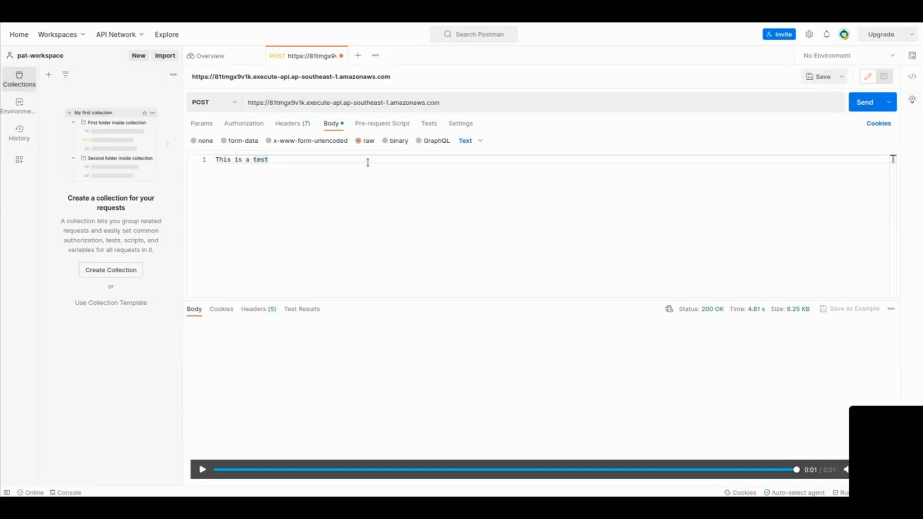
{"action": "left_click", "coordinate": [864, 102]}
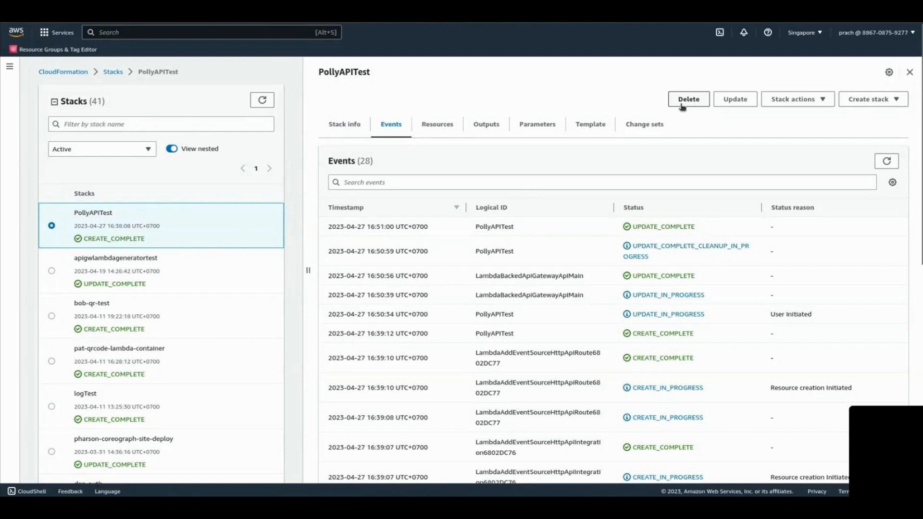
Step: Delete the PollyAPITest stack in CloudFormation and refresh its events and the stack list
{"action": "left_click", "coordinate": [682, 103]}
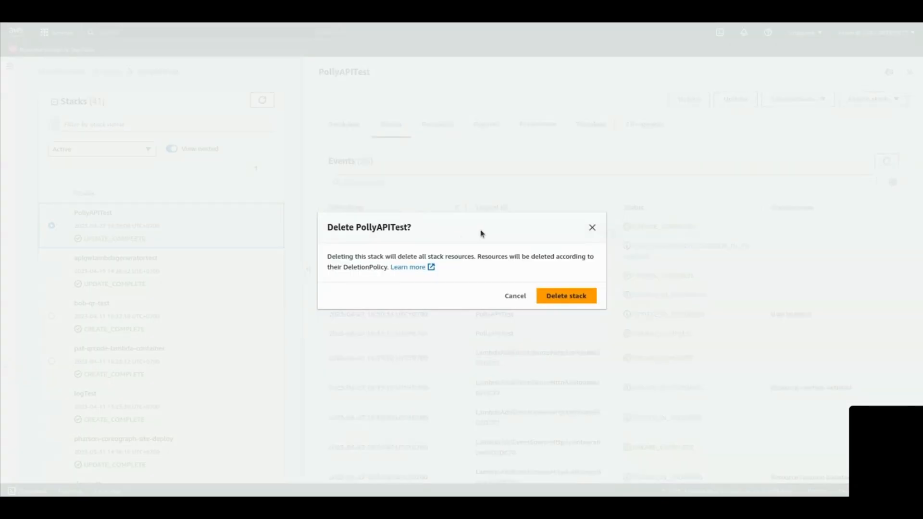
{"action": "left_click", "coordinate": [562, 296]}
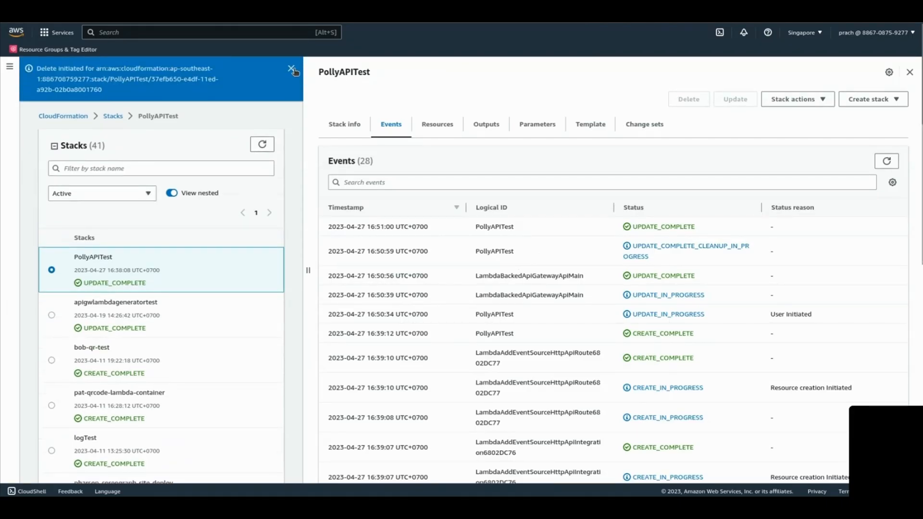
{"action": "left_click", "coordinate": [291, 69]}
{"action": "left_click", "coordinate": [896, 162]}
{"action": "left_click", "coordinate": [896, 161]}
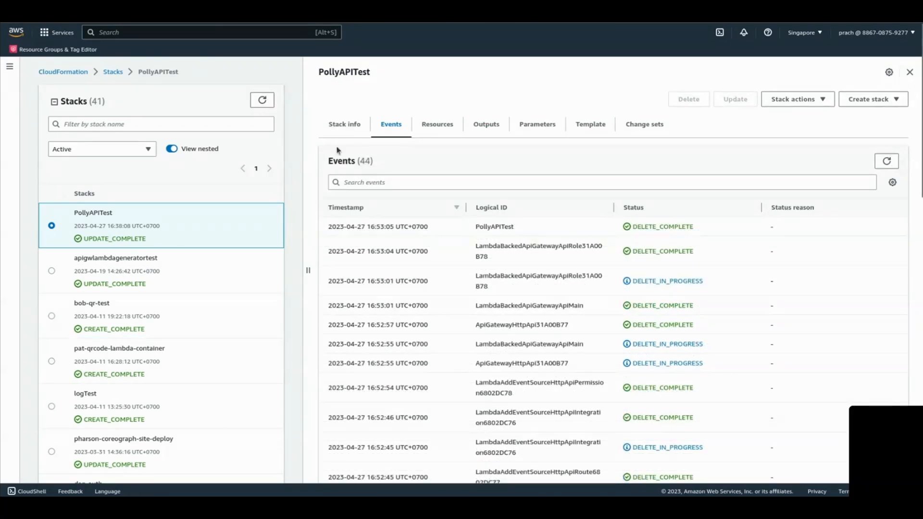
{"action": "left_click", "coordinate": [253, 98]}
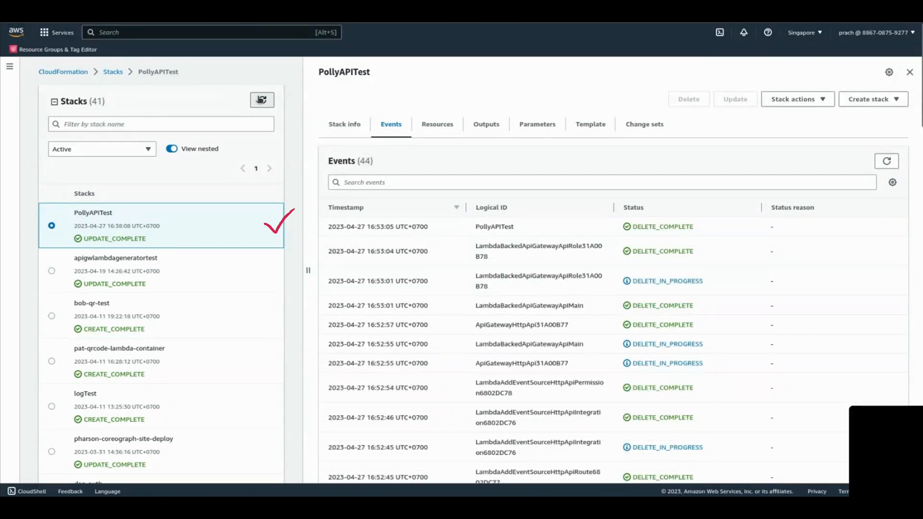